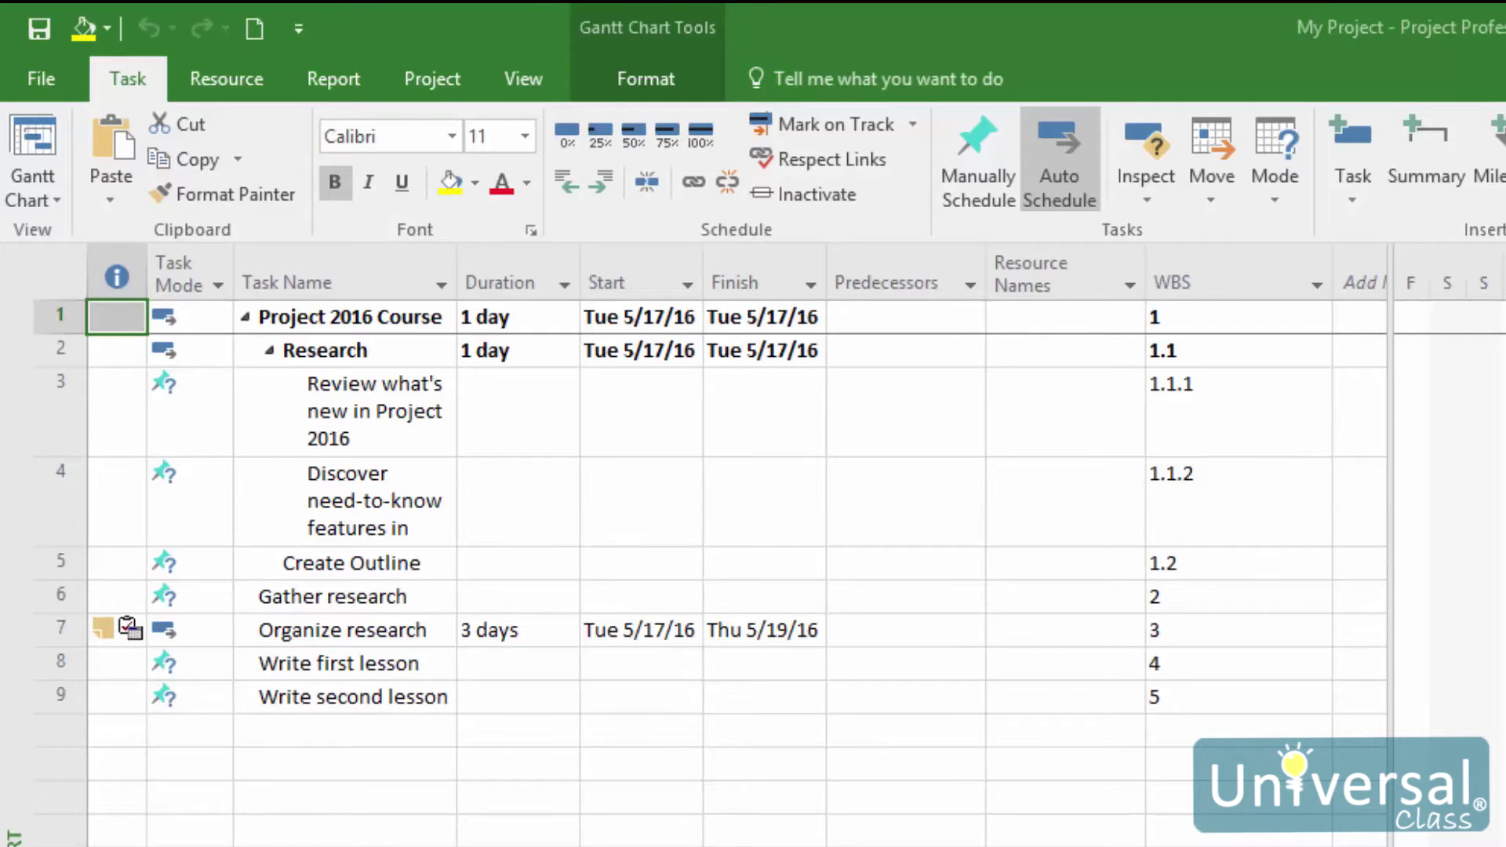
- Review Write first lesson's advanced settings, then switch the task to Auto Schedule
click(345, 668)
double_click(313, 663)
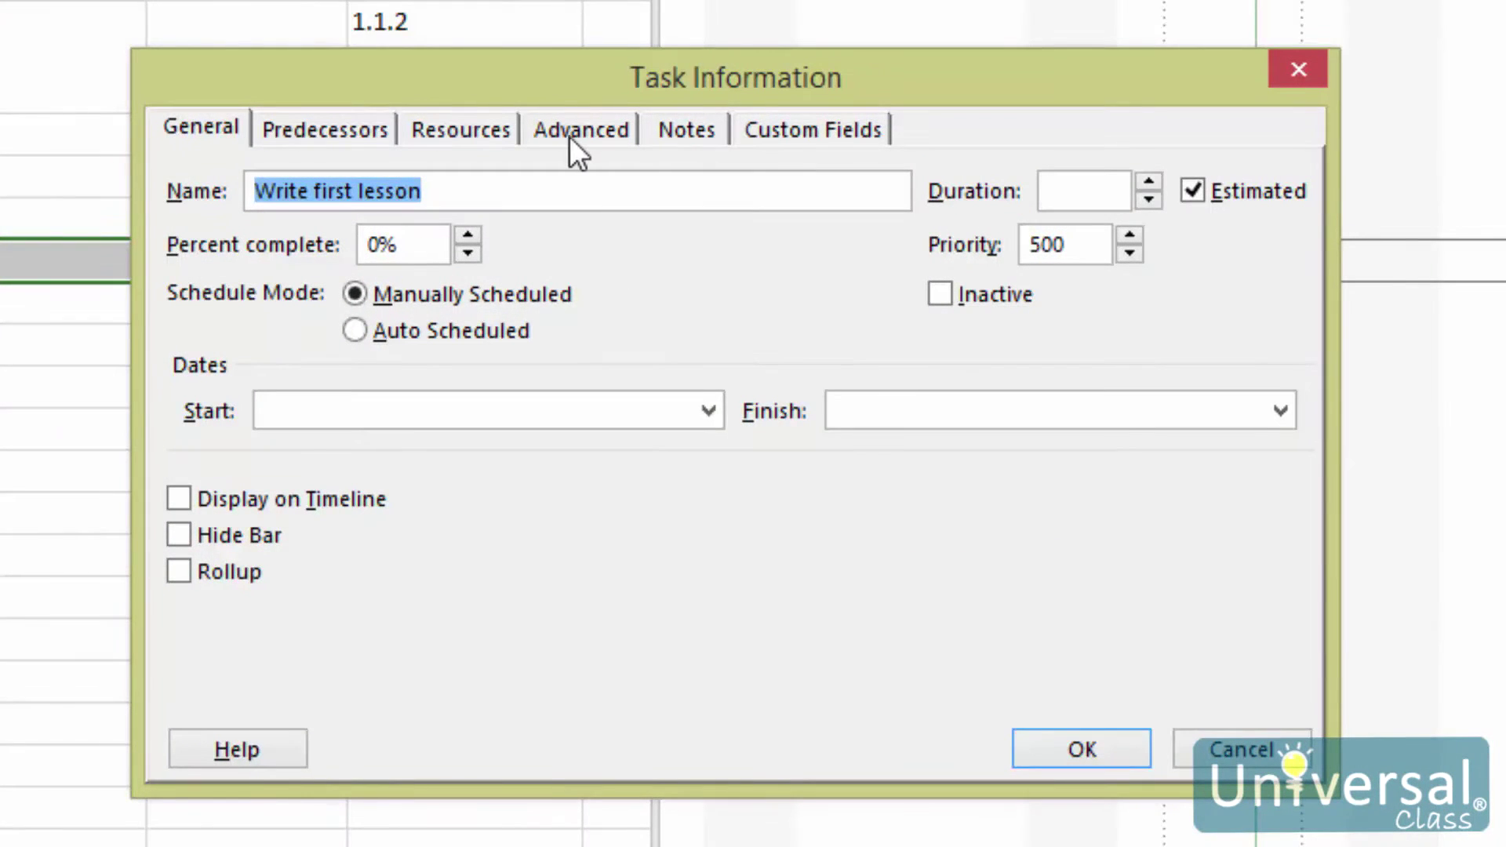
click(567, 135)
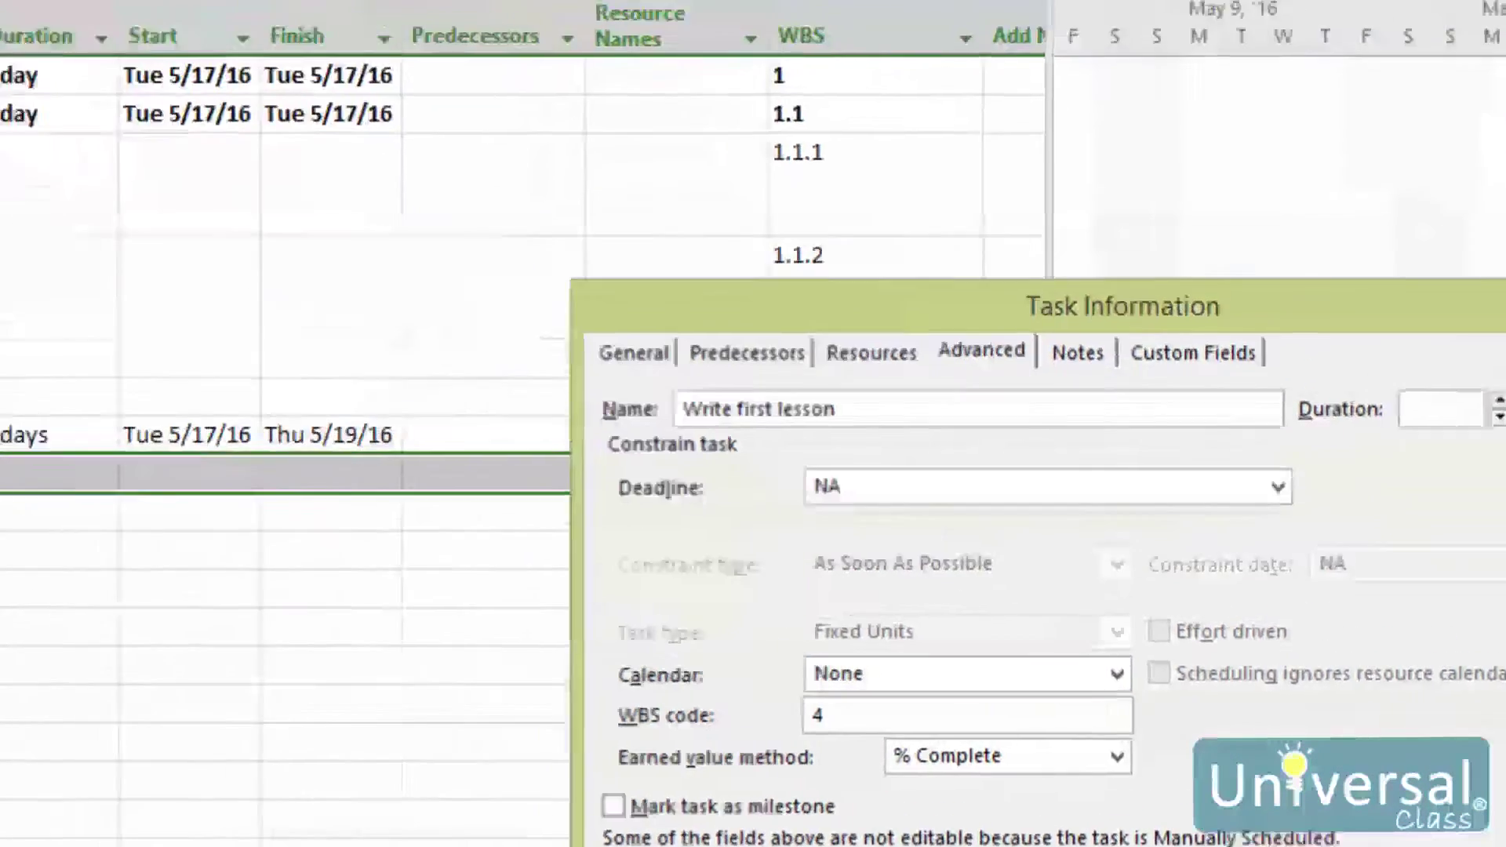
click(1240, 749)
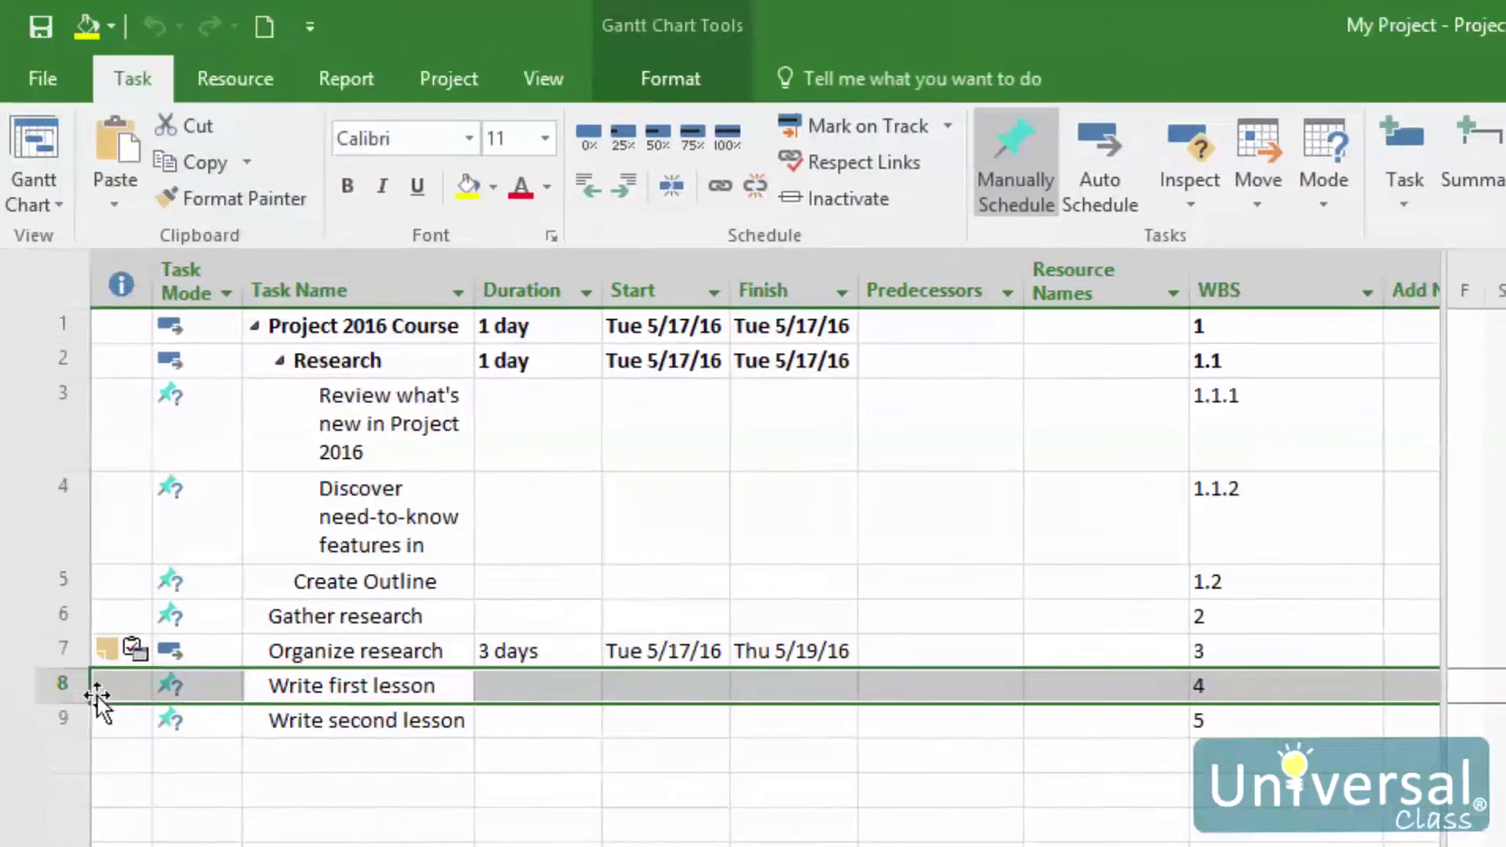
click(1097, 181)
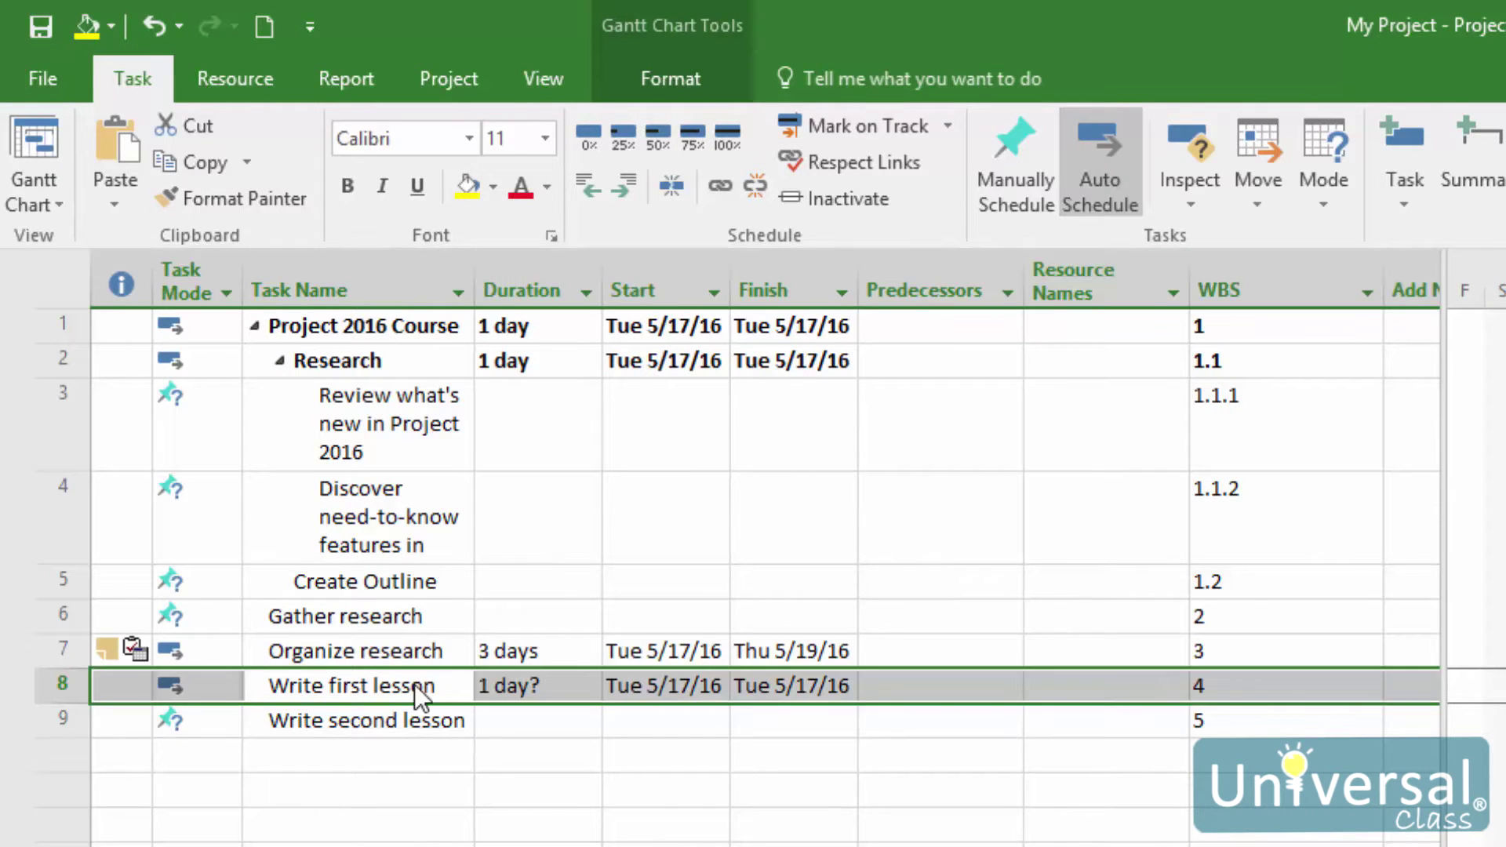
double_click(414, 686)
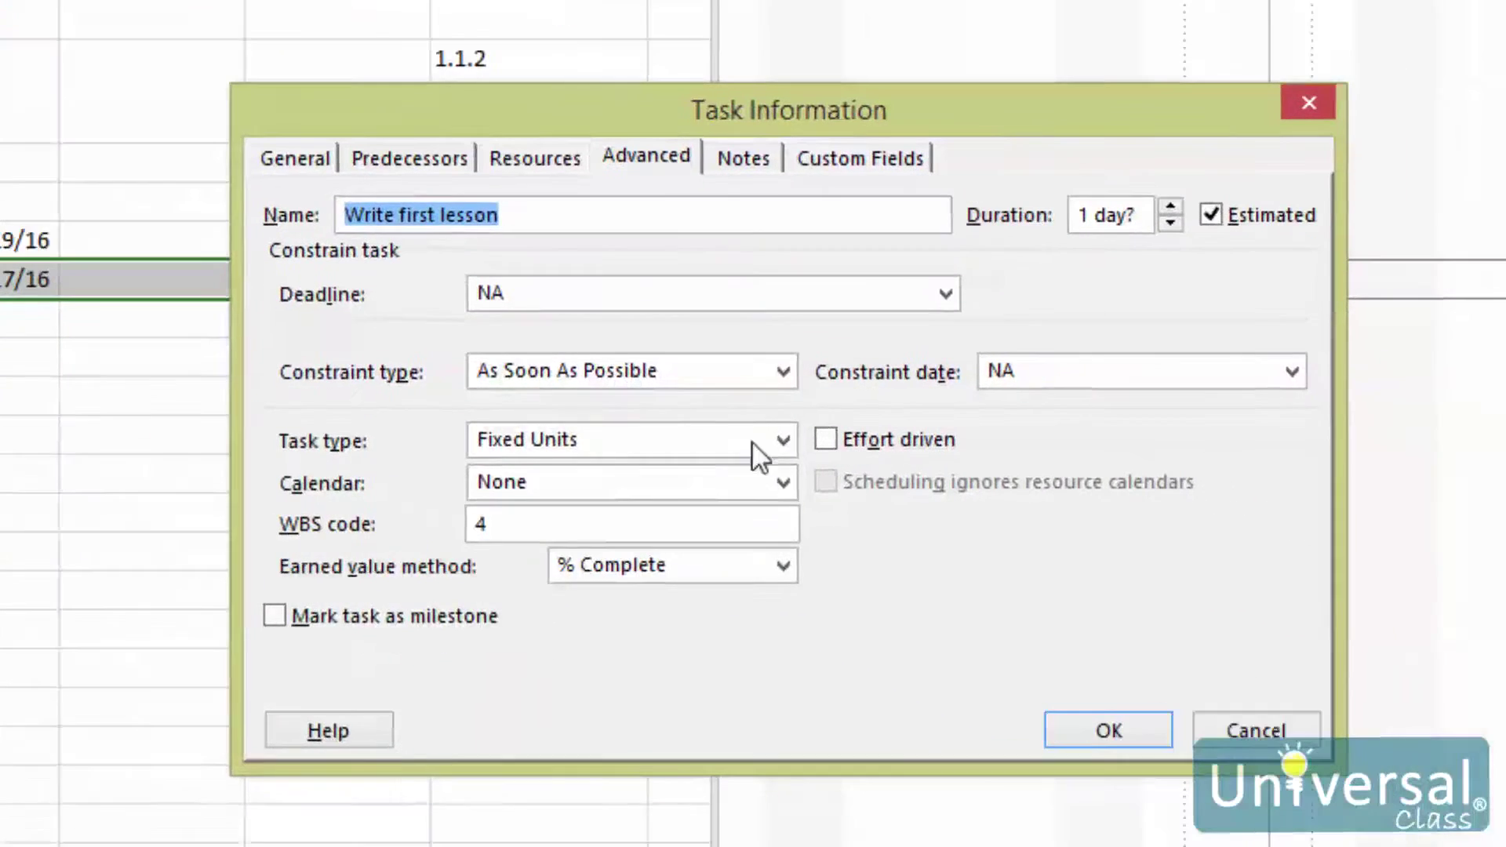
click(783, 440)
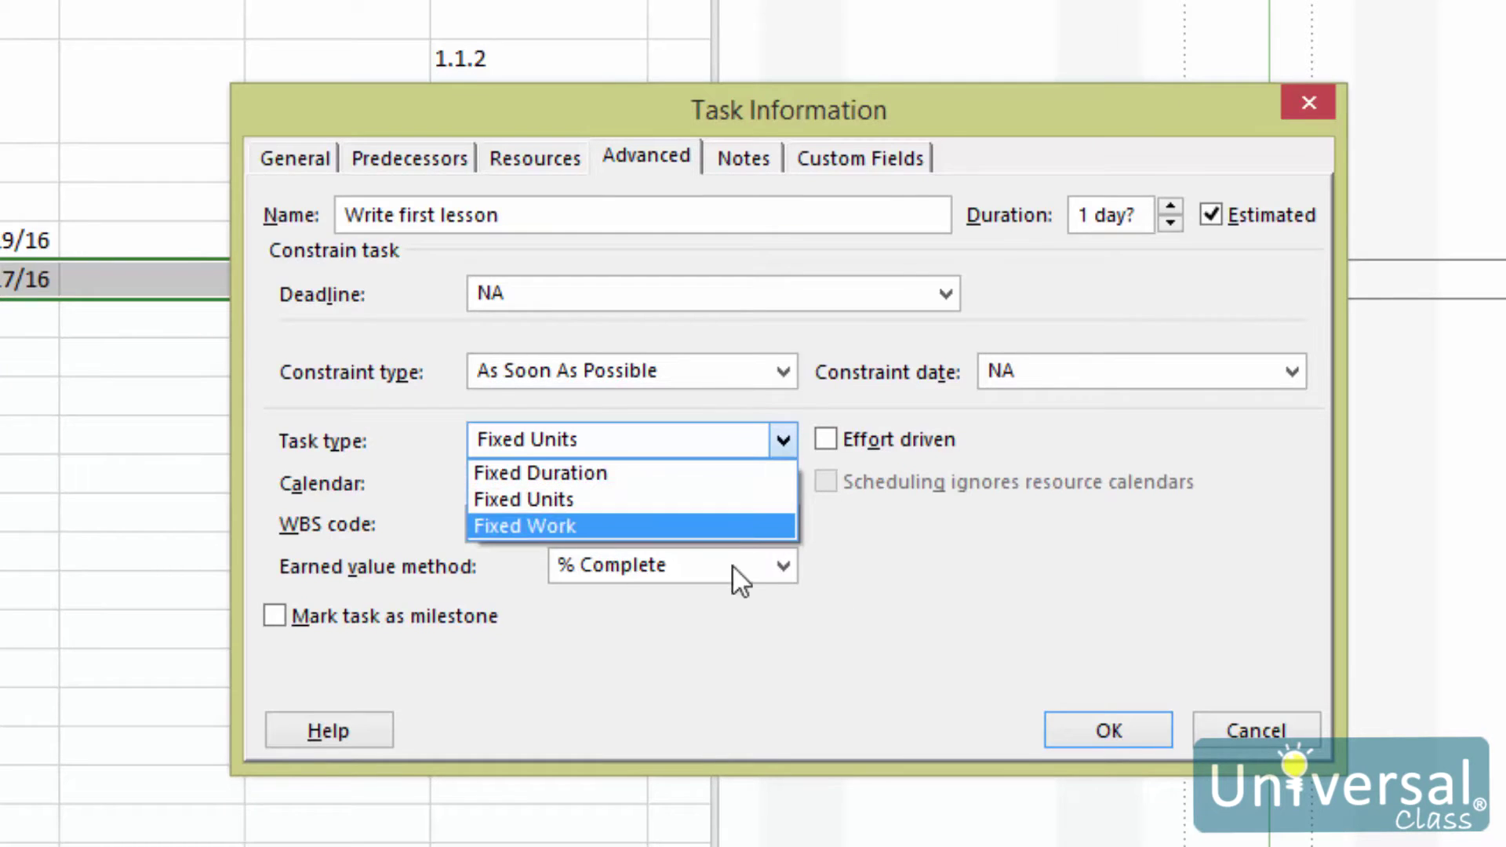
click(612, 526)
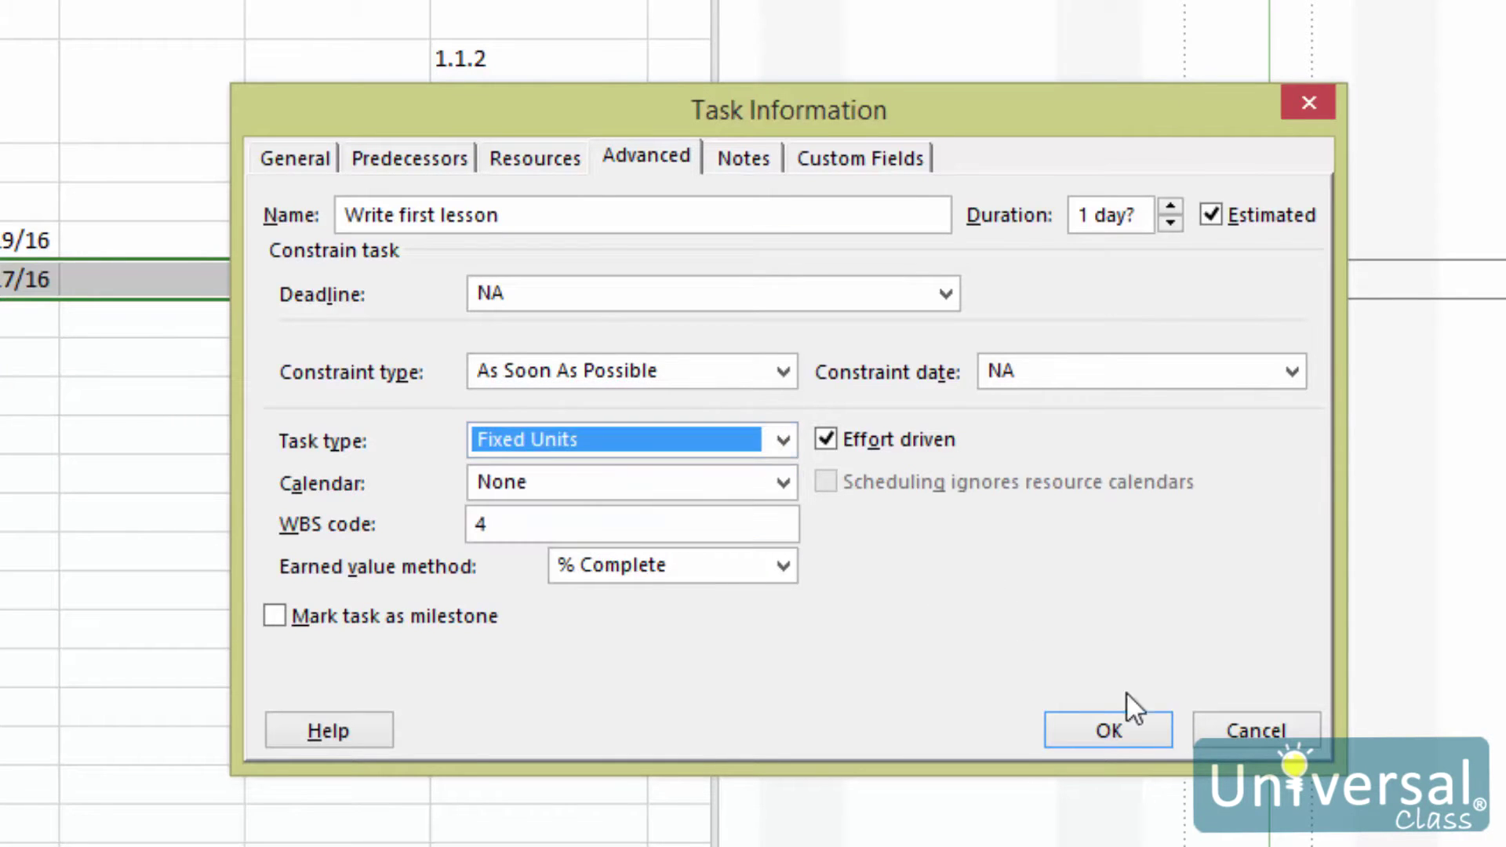
click(1106, 730)
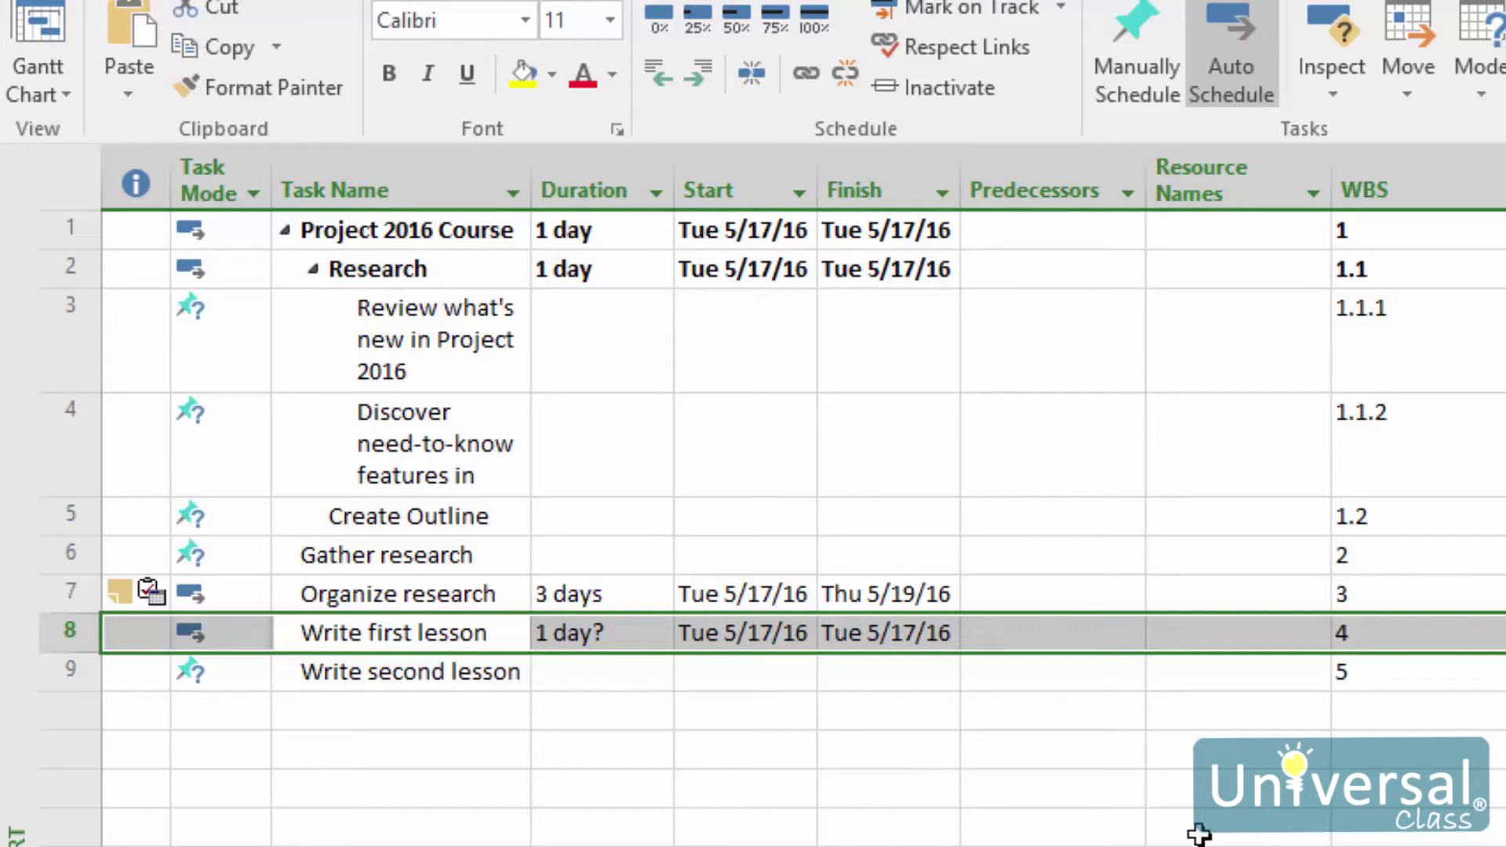
- Change Write first lesson's duration from the estimated 1 day? to a firm 4 days
double_click(440, 635)
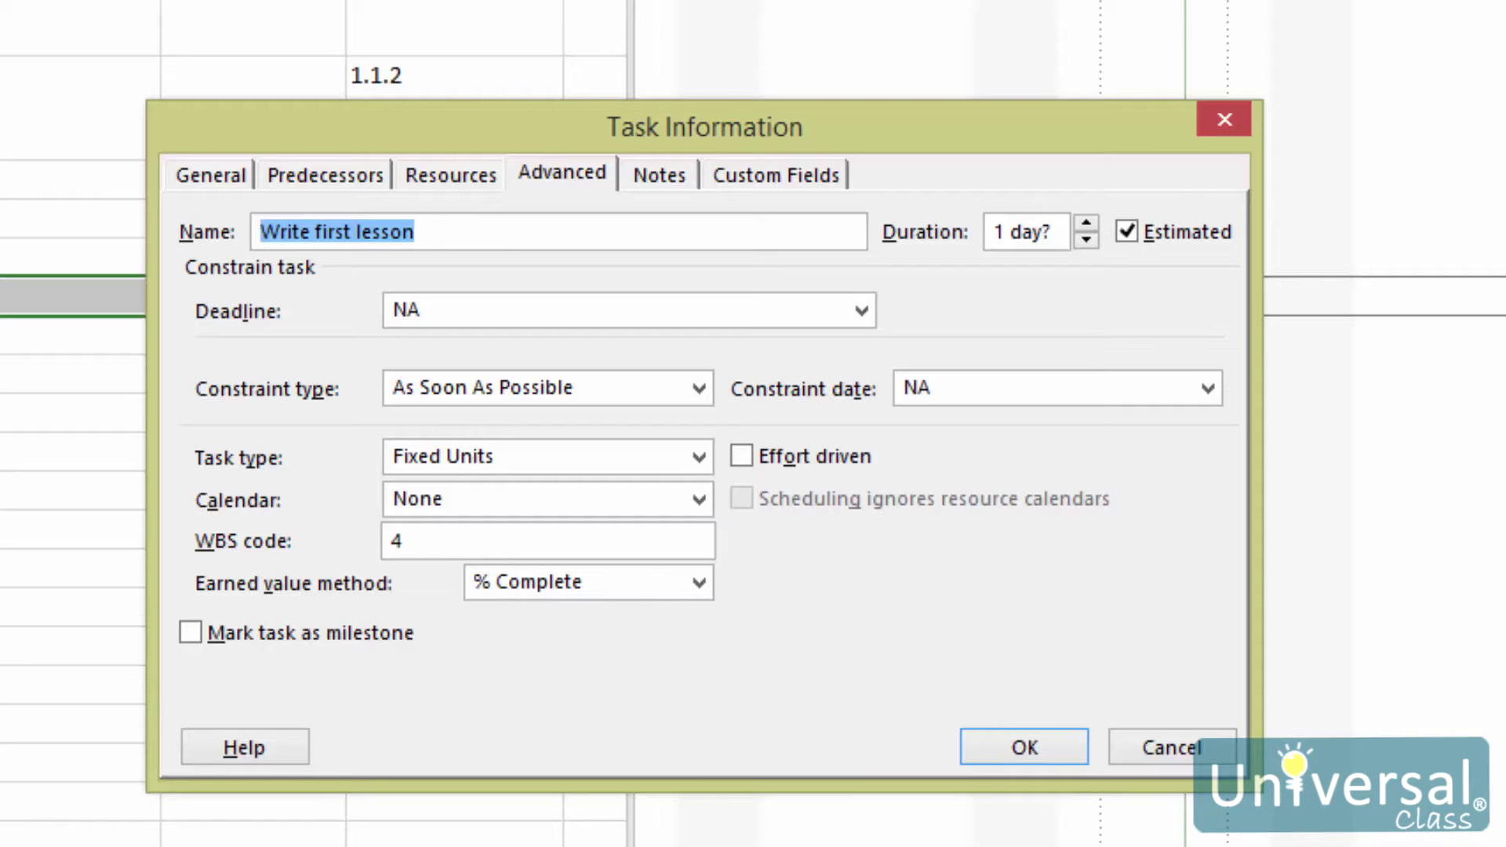
click(1087, 225)
click(1090, 223)
click(1089, 240)
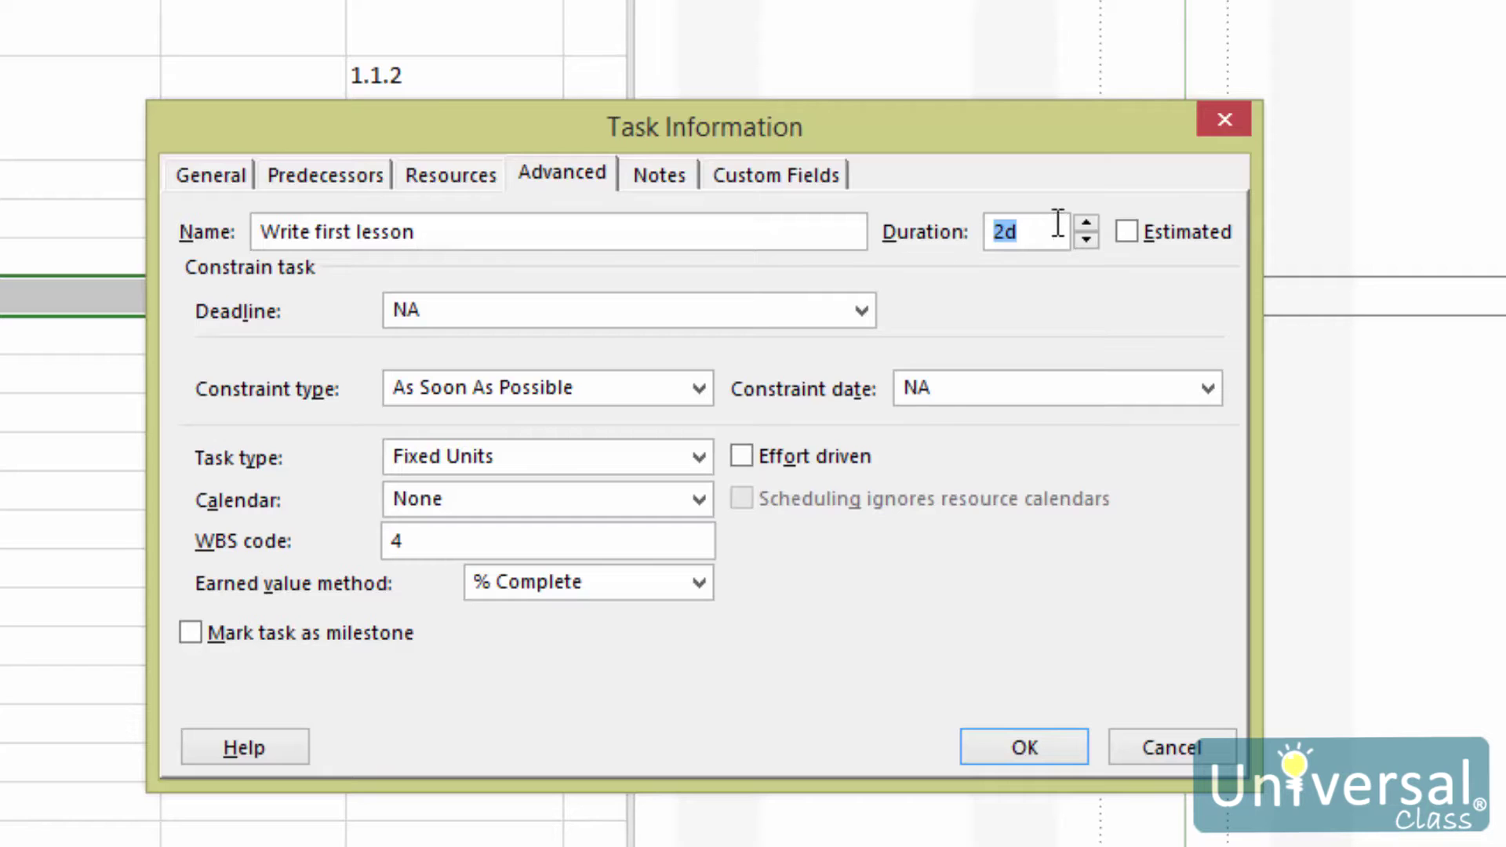
click(1086, 222)
click(1086, 223)
click(985, 746)
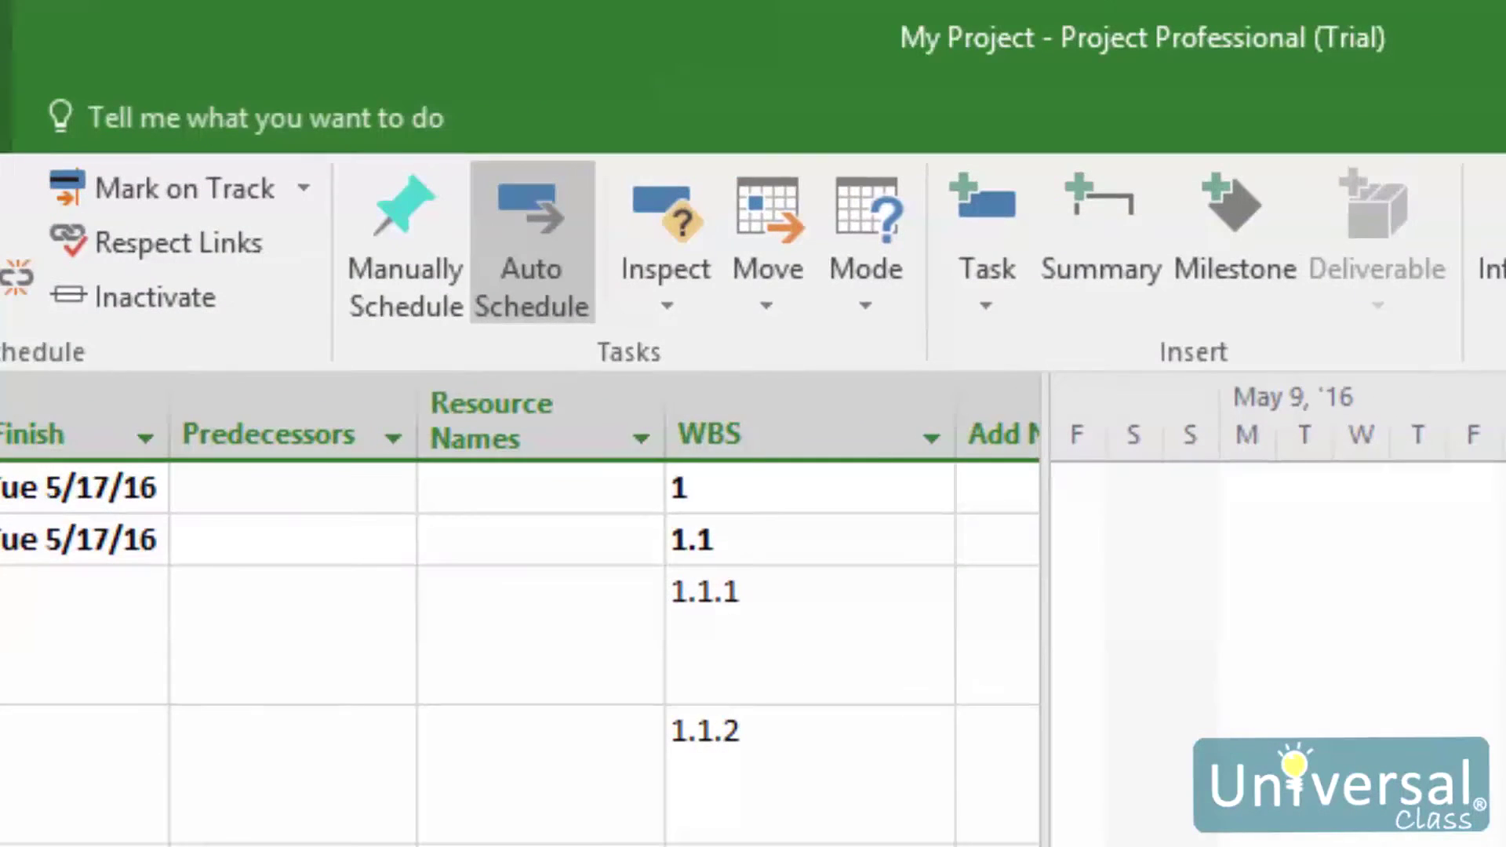
- Set new tasks to manual scheduling and start a recurring task named 'Status update to manager'
click(406, 258)
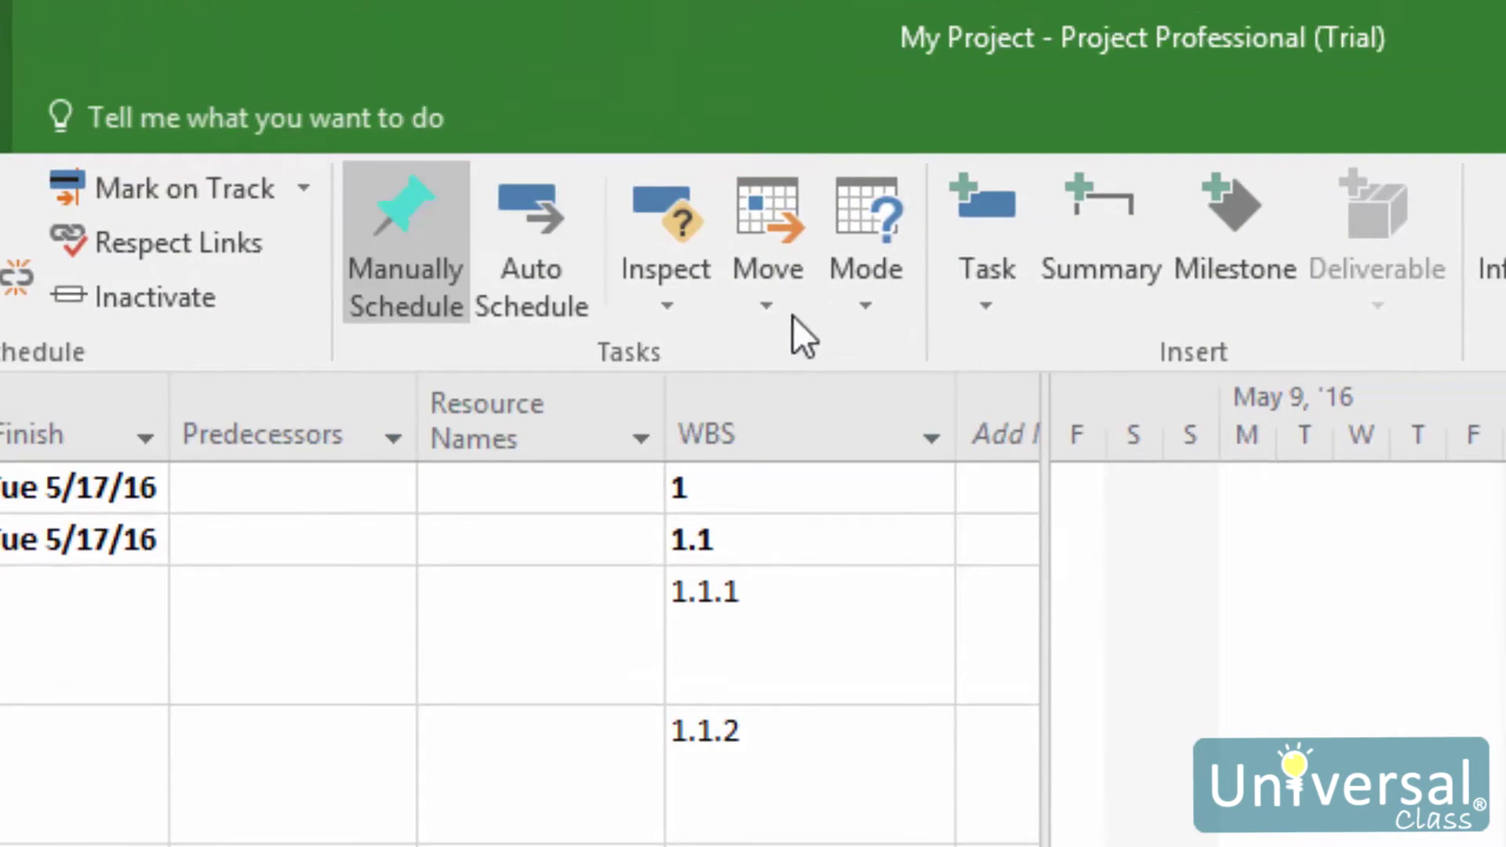
click(983, 297)
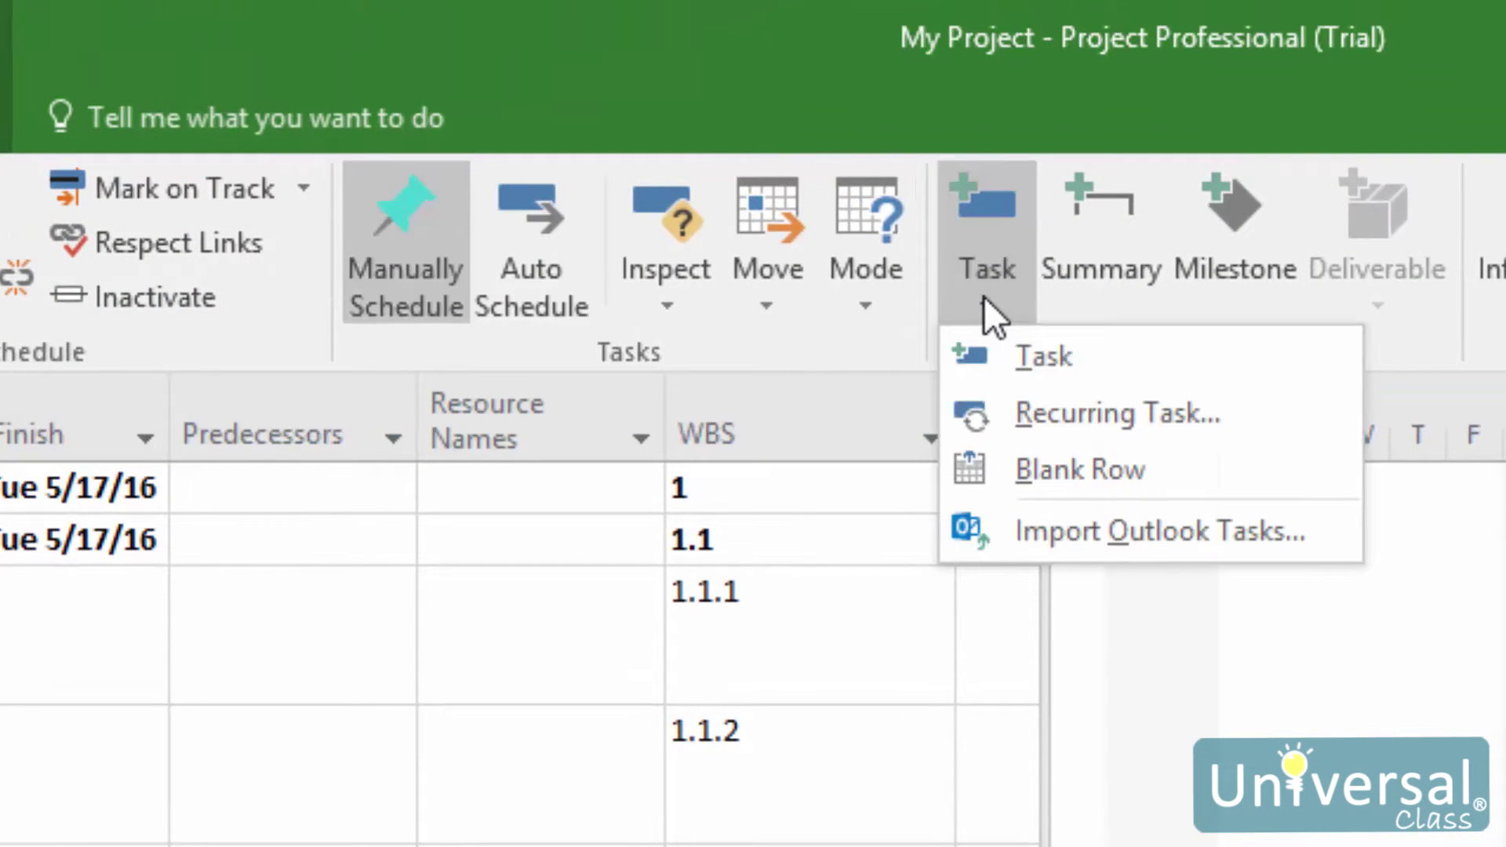
click(1109, 416)
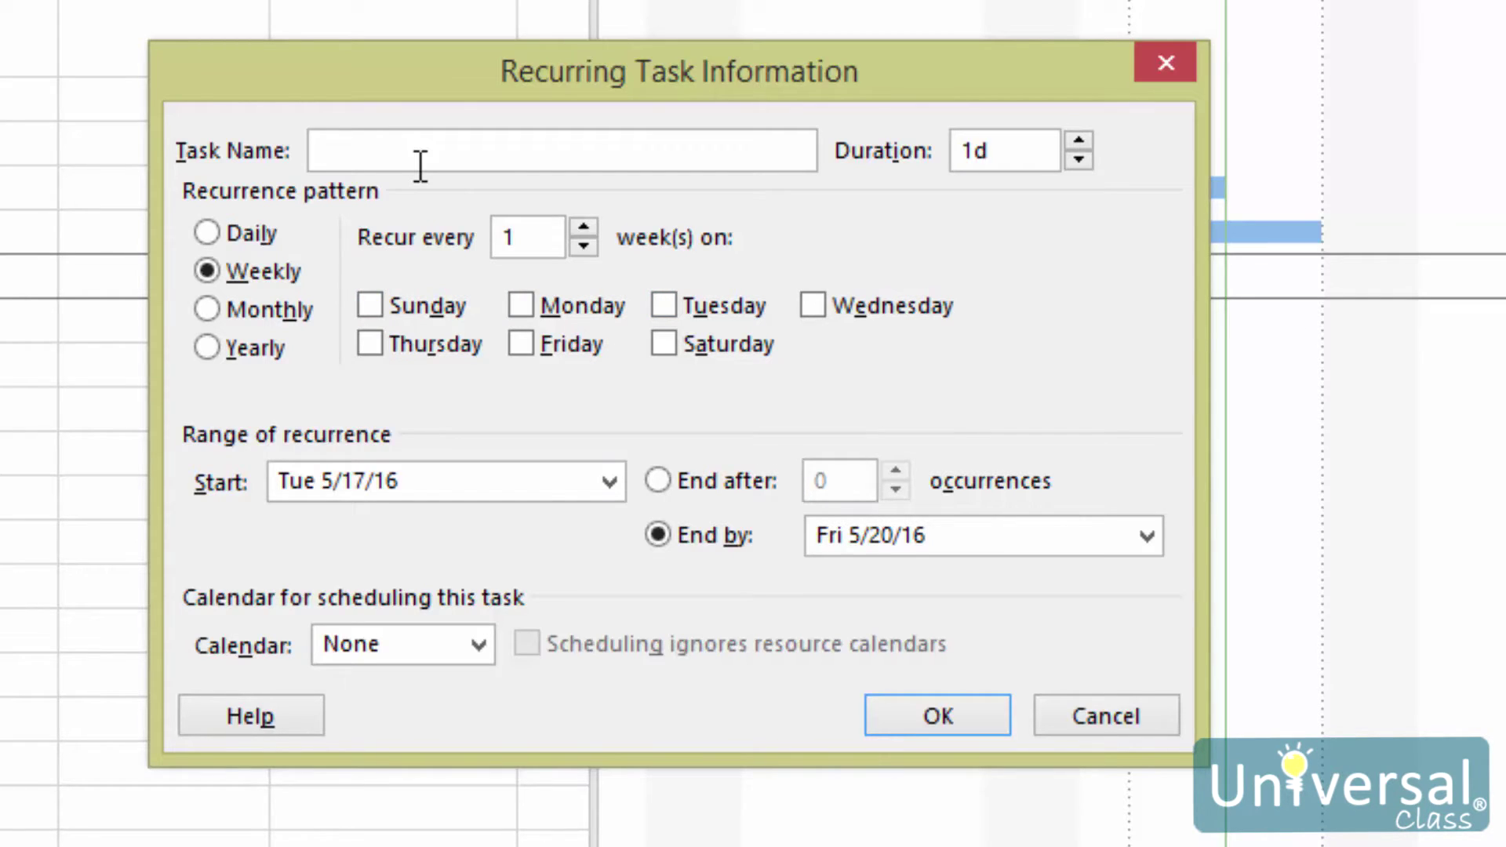
text(Status update)
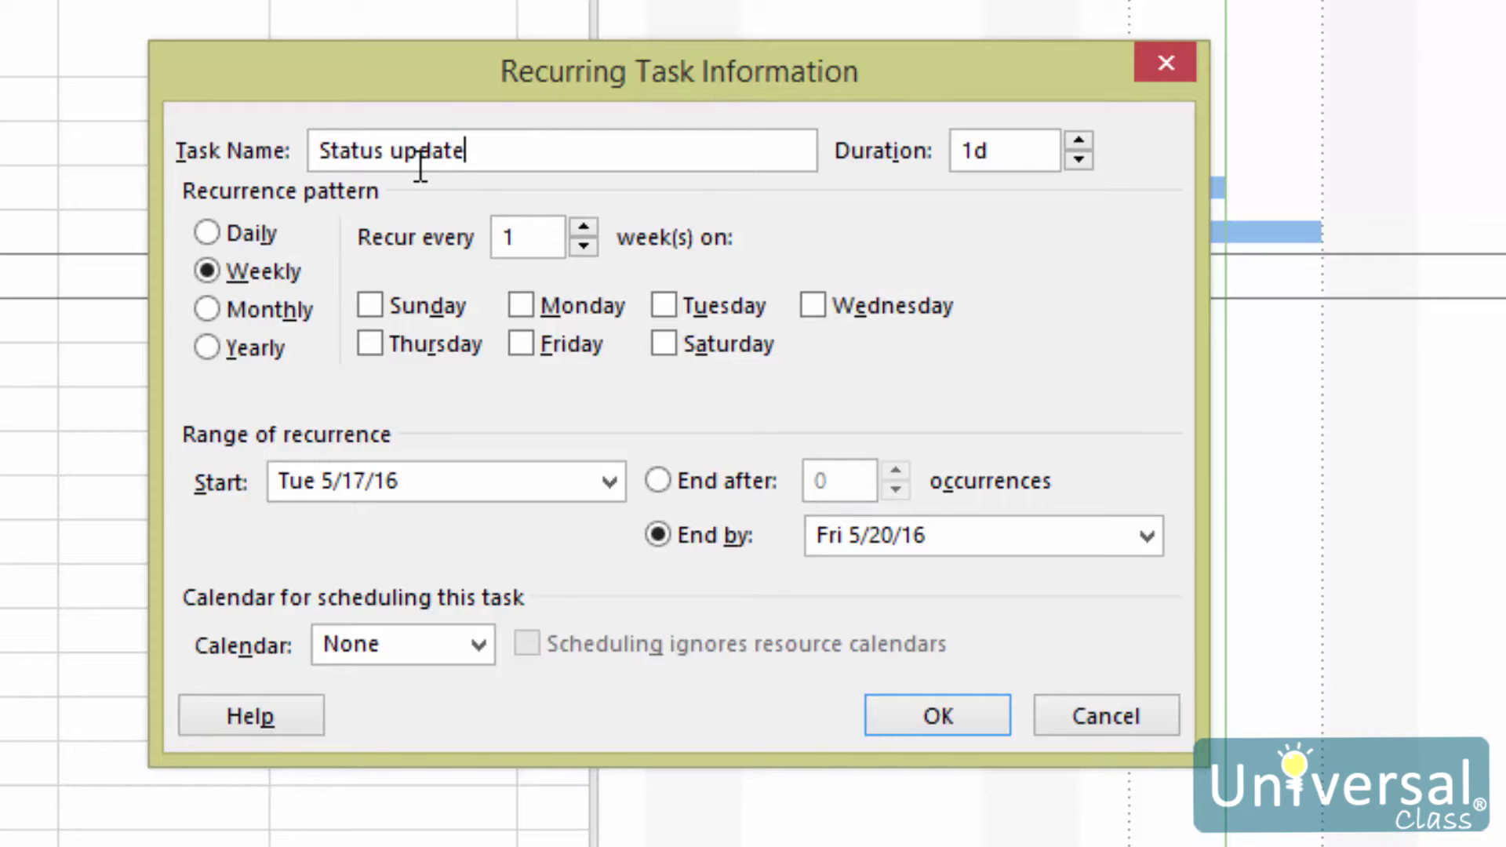
text( to manager)
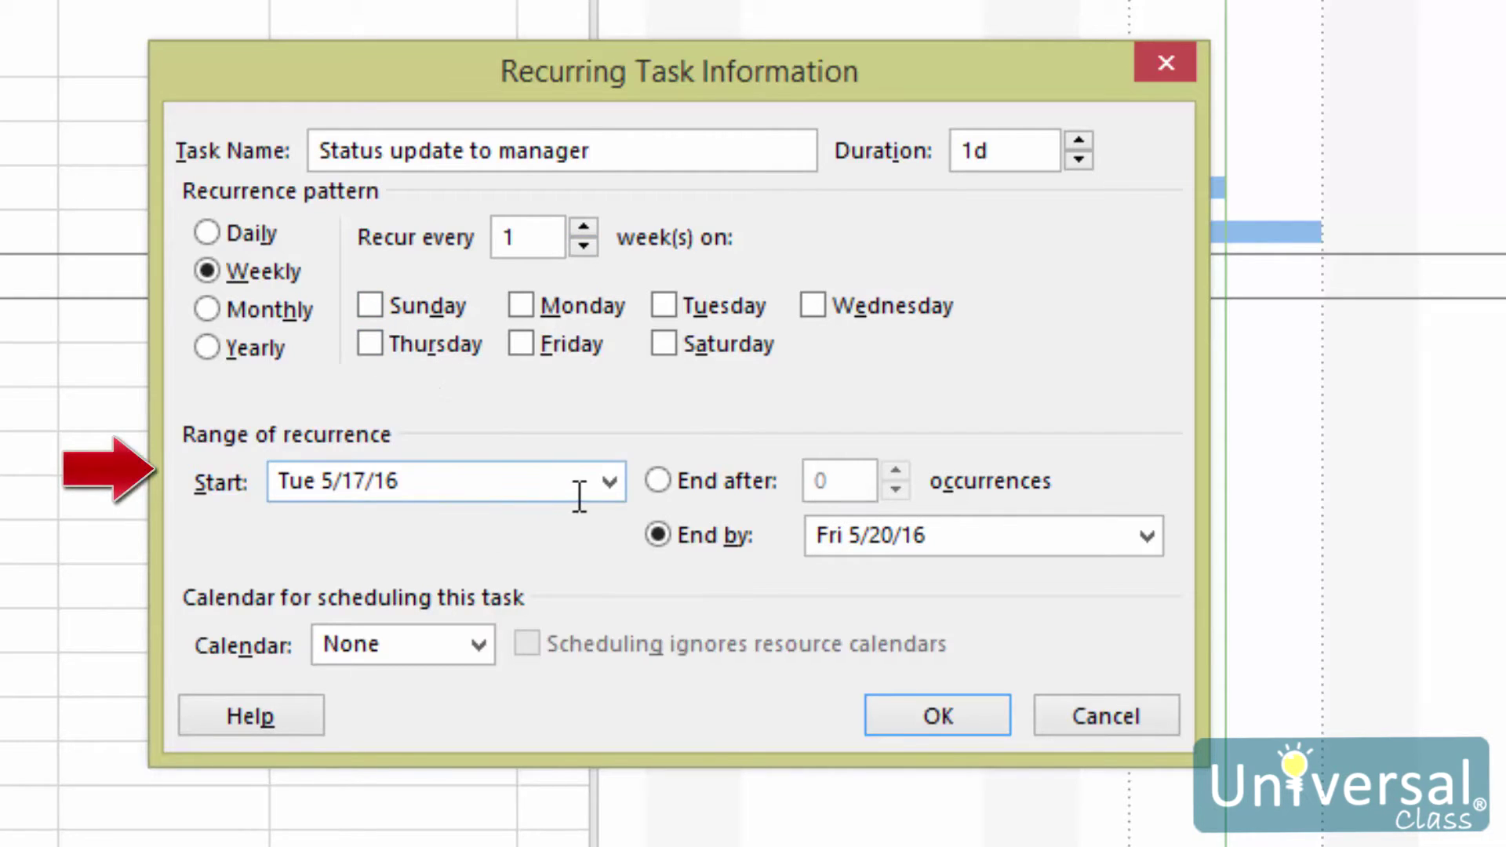
- Make 'Status update to manager' recur weekly on Mondays, ending by Fri 5/20/16
click(572, 306)
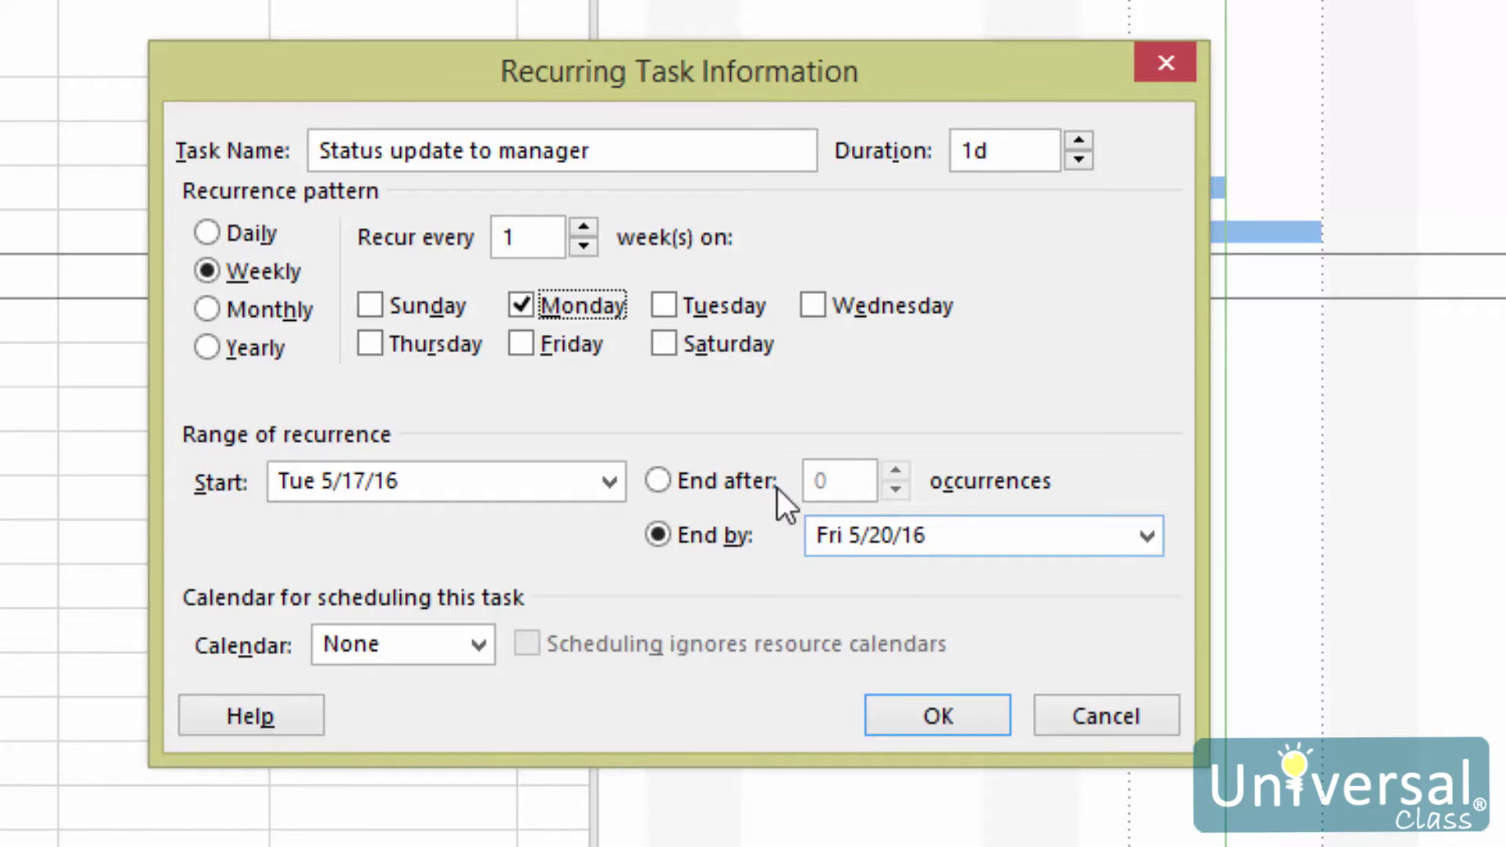
click(722, 482)
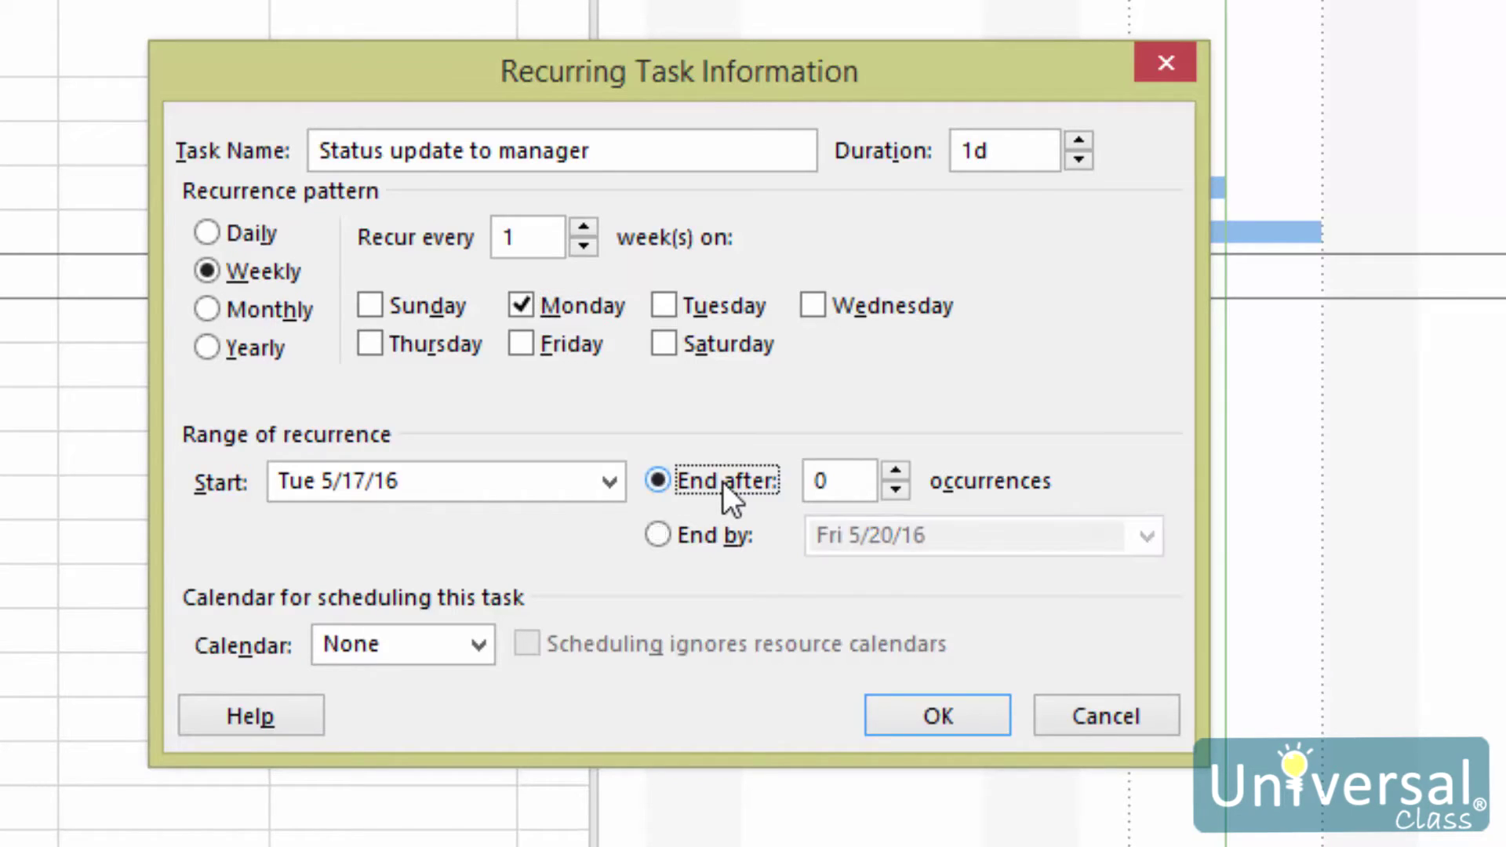
click(708, 538)
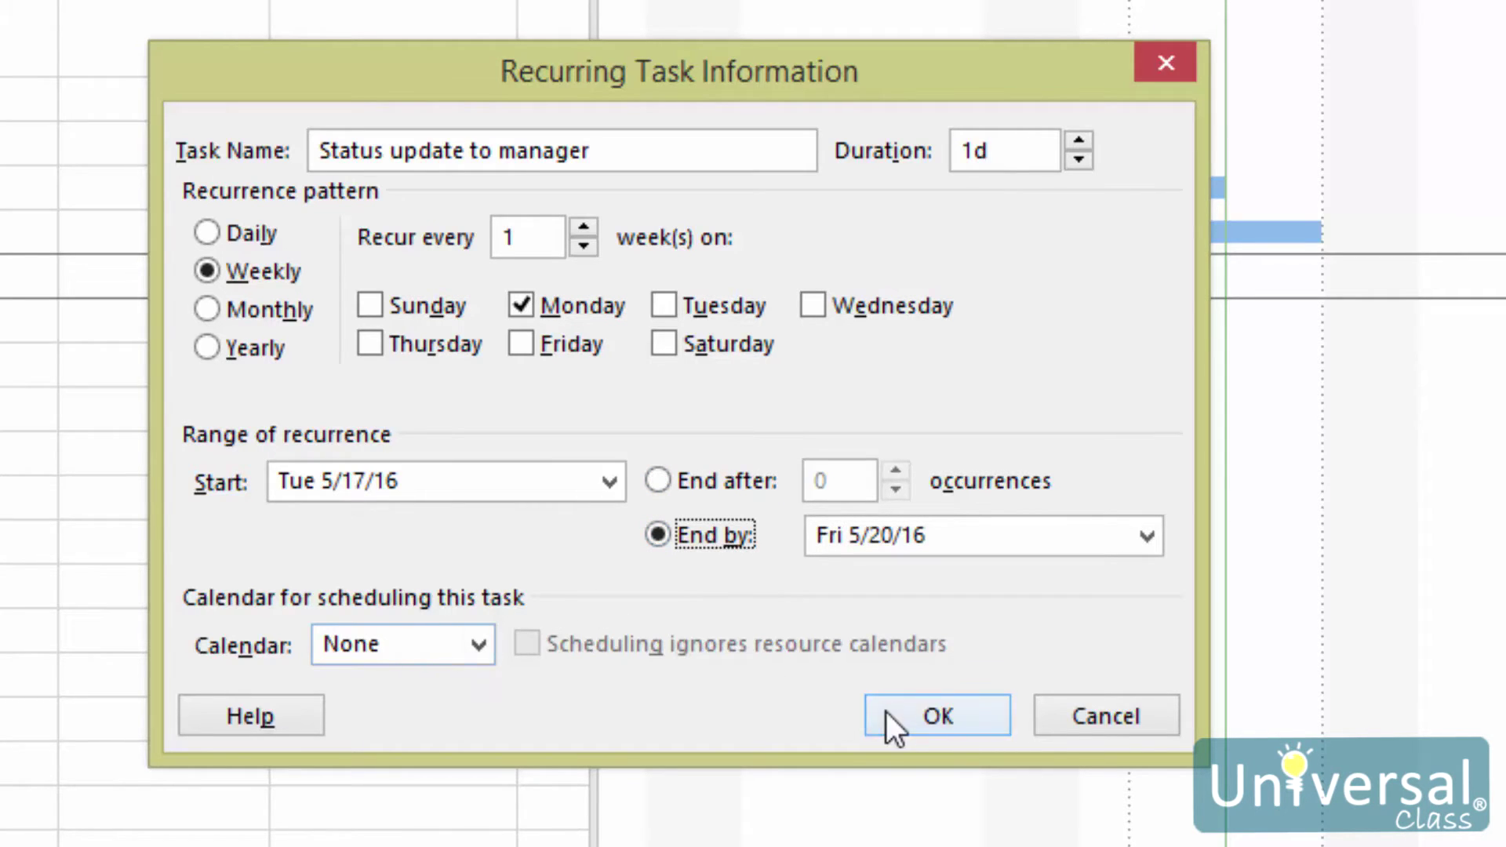
click(937, 716)
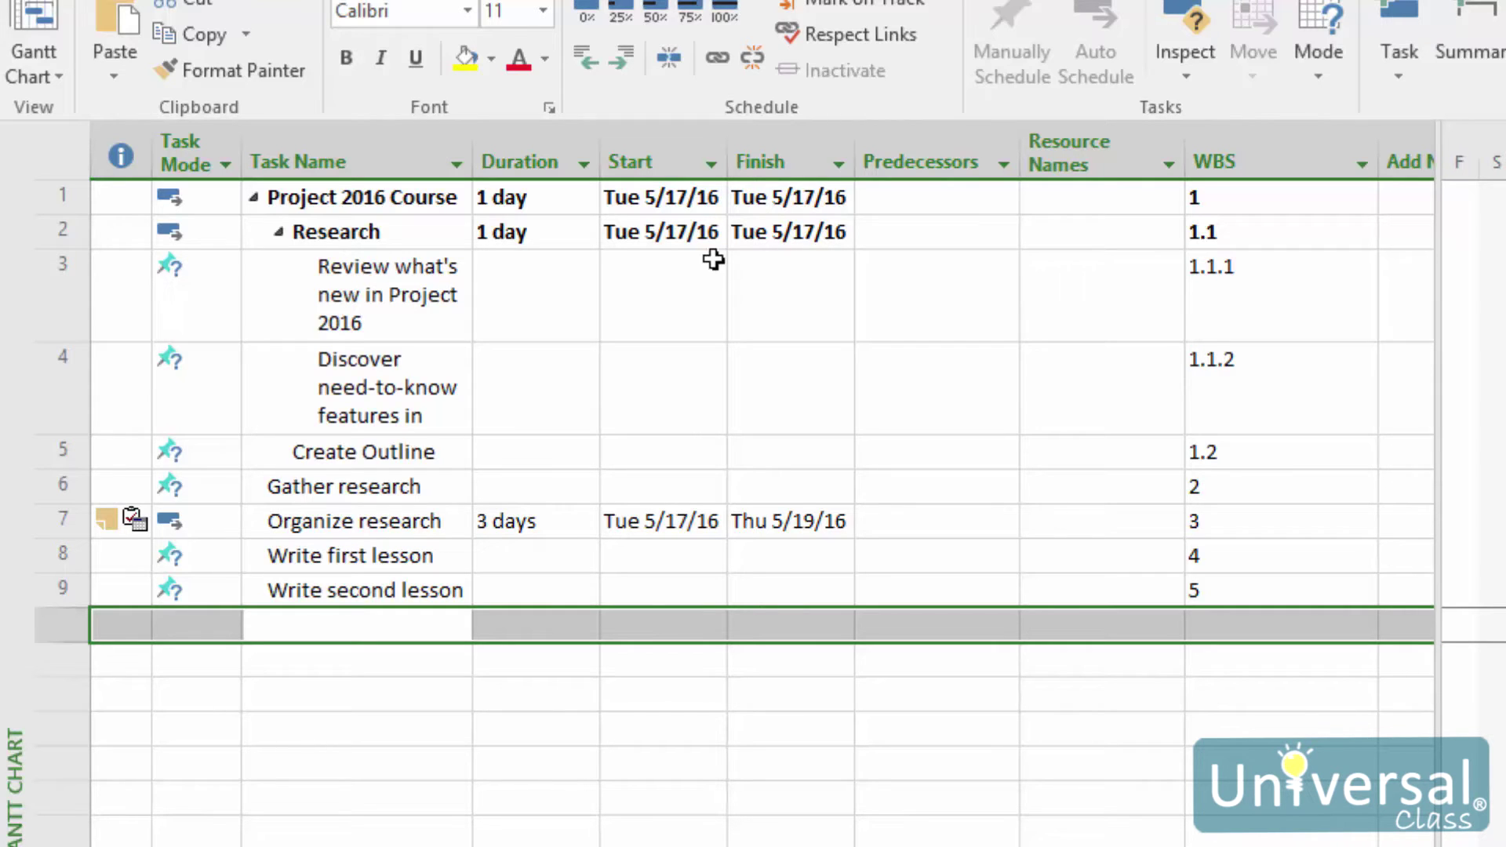
- Reschedule Write first lesson to start Fri 5/20/16 and finish Wed 5/25/16
double_click(287, 566)
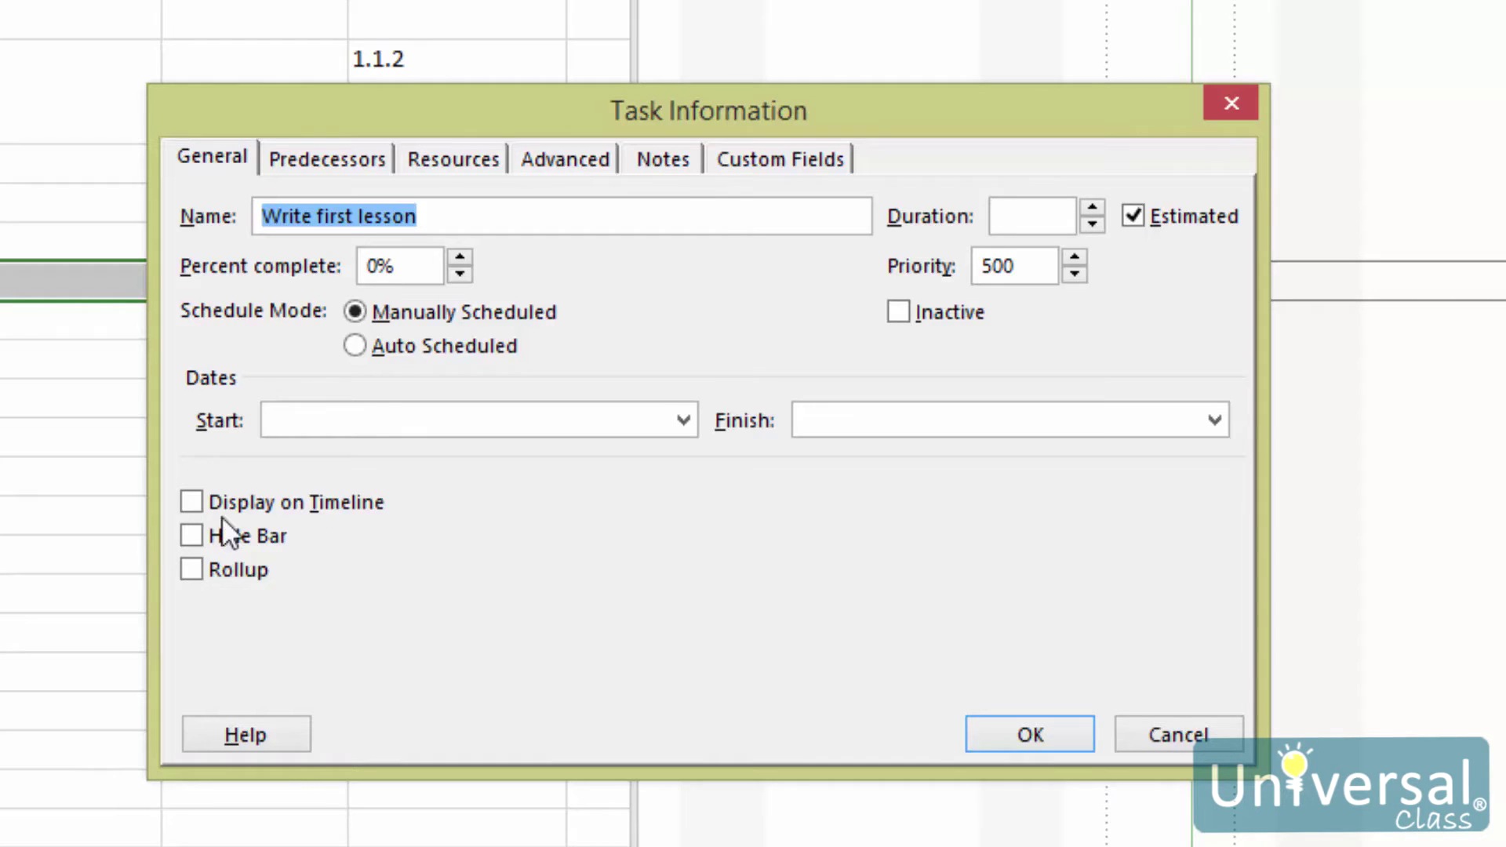
click(683, 420)
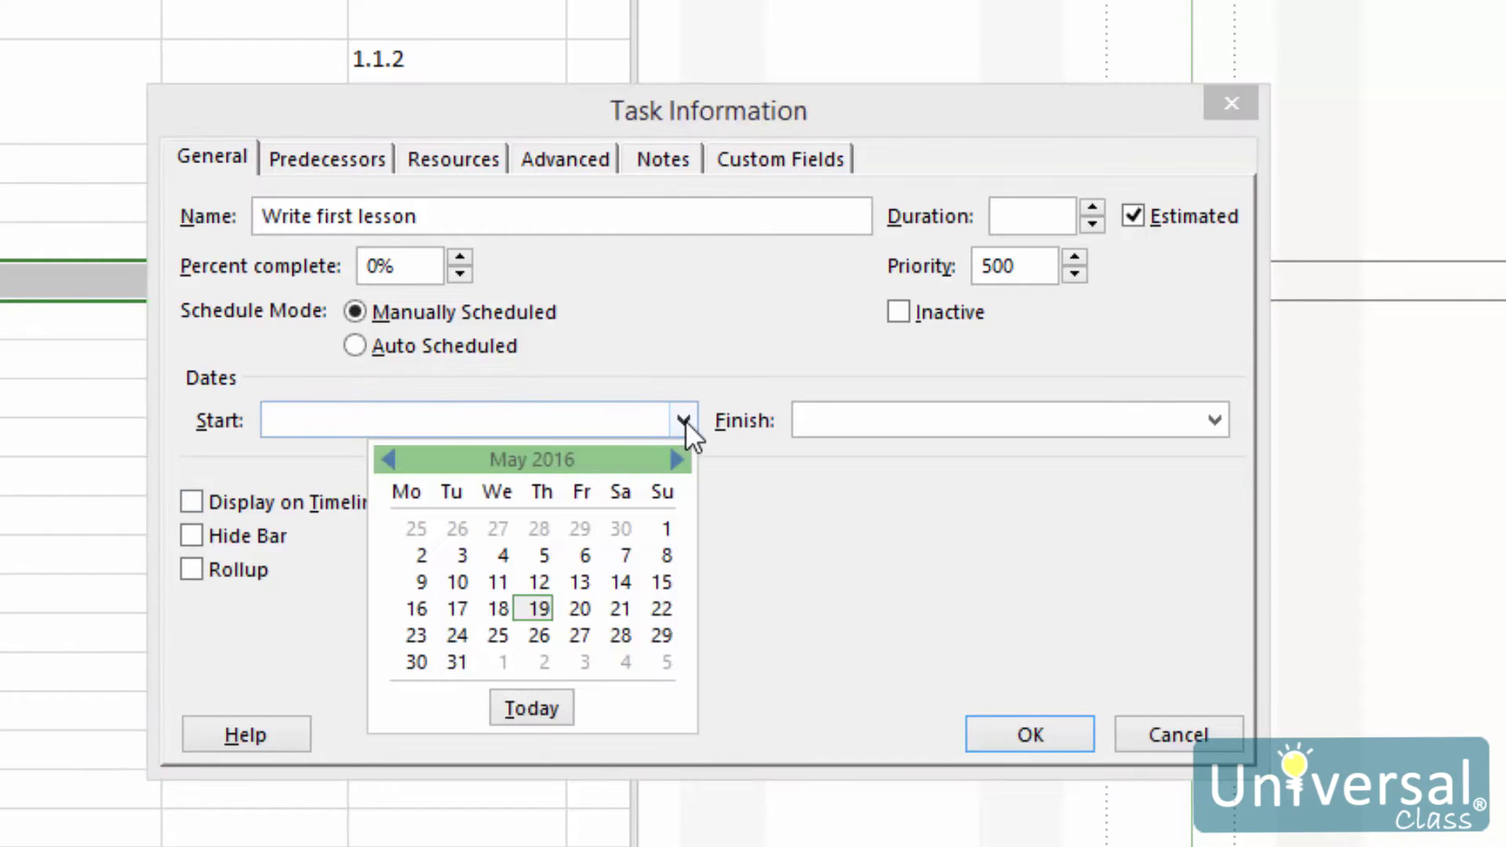
click(579, 608)
click(1215, 421)
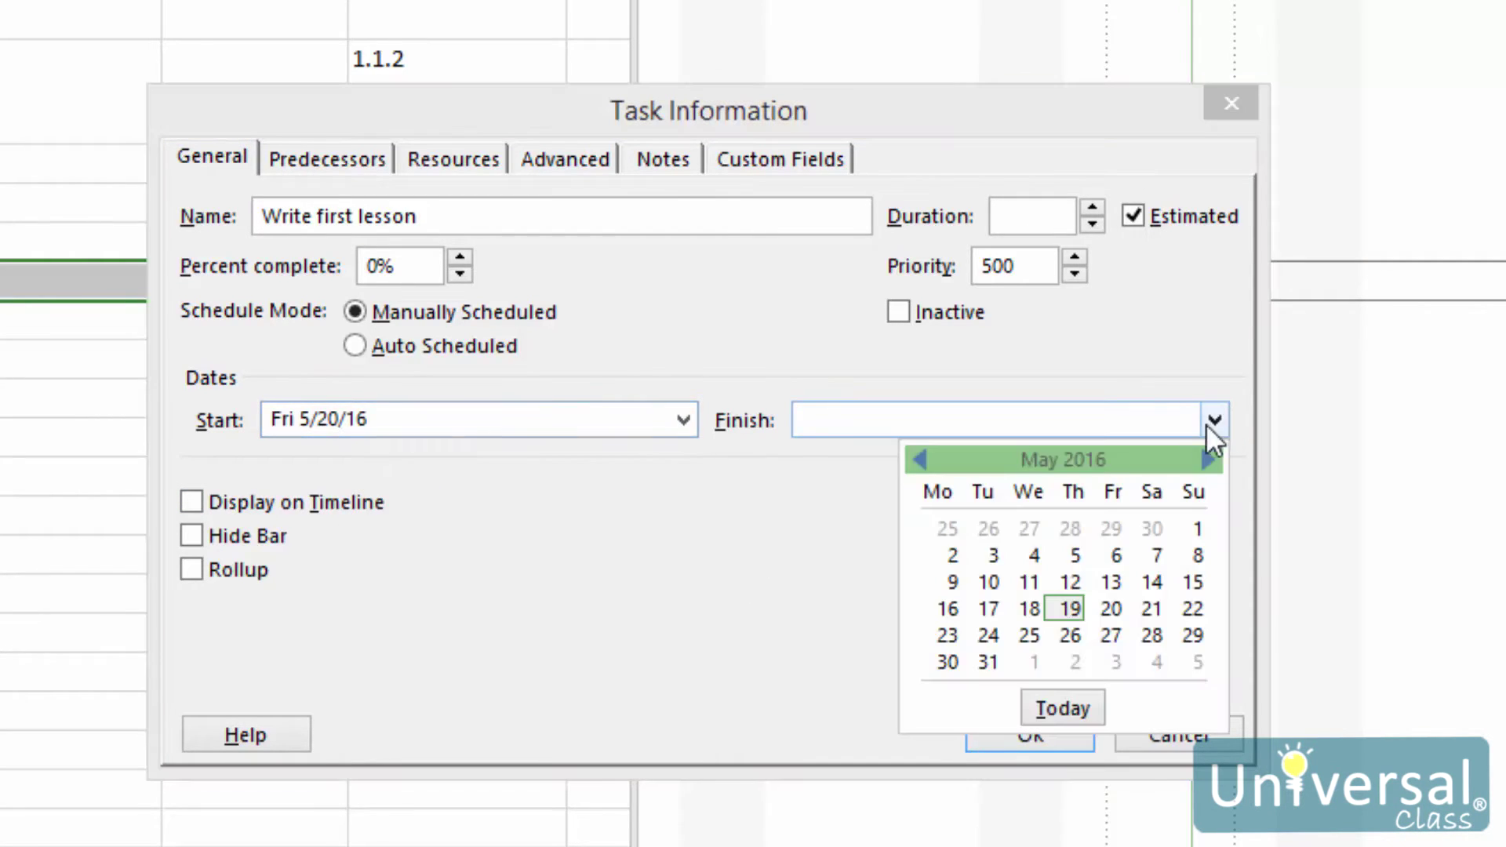
click(1022, 633)
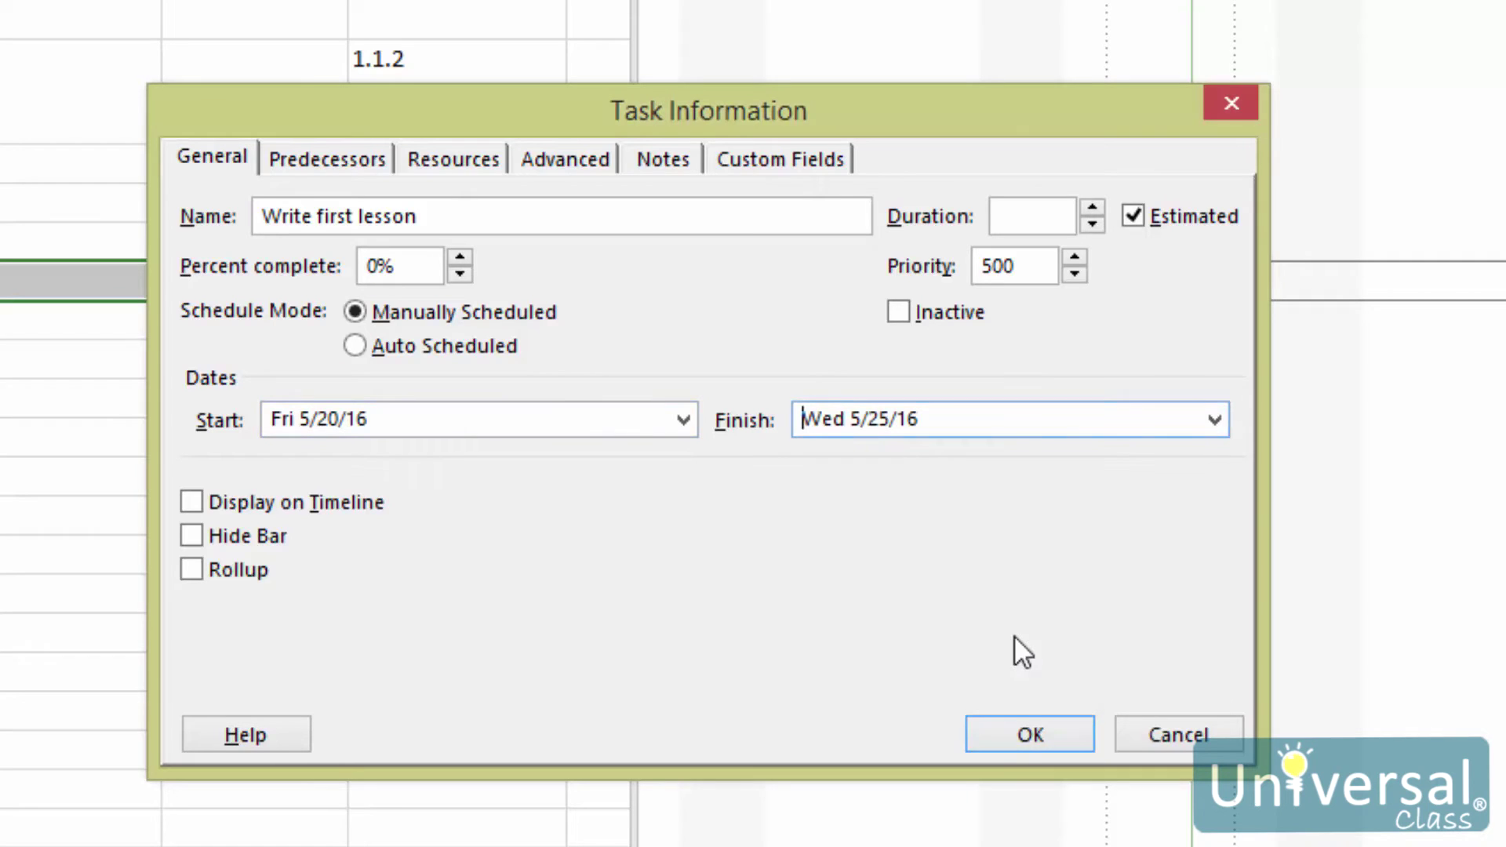
click(1015, 742)
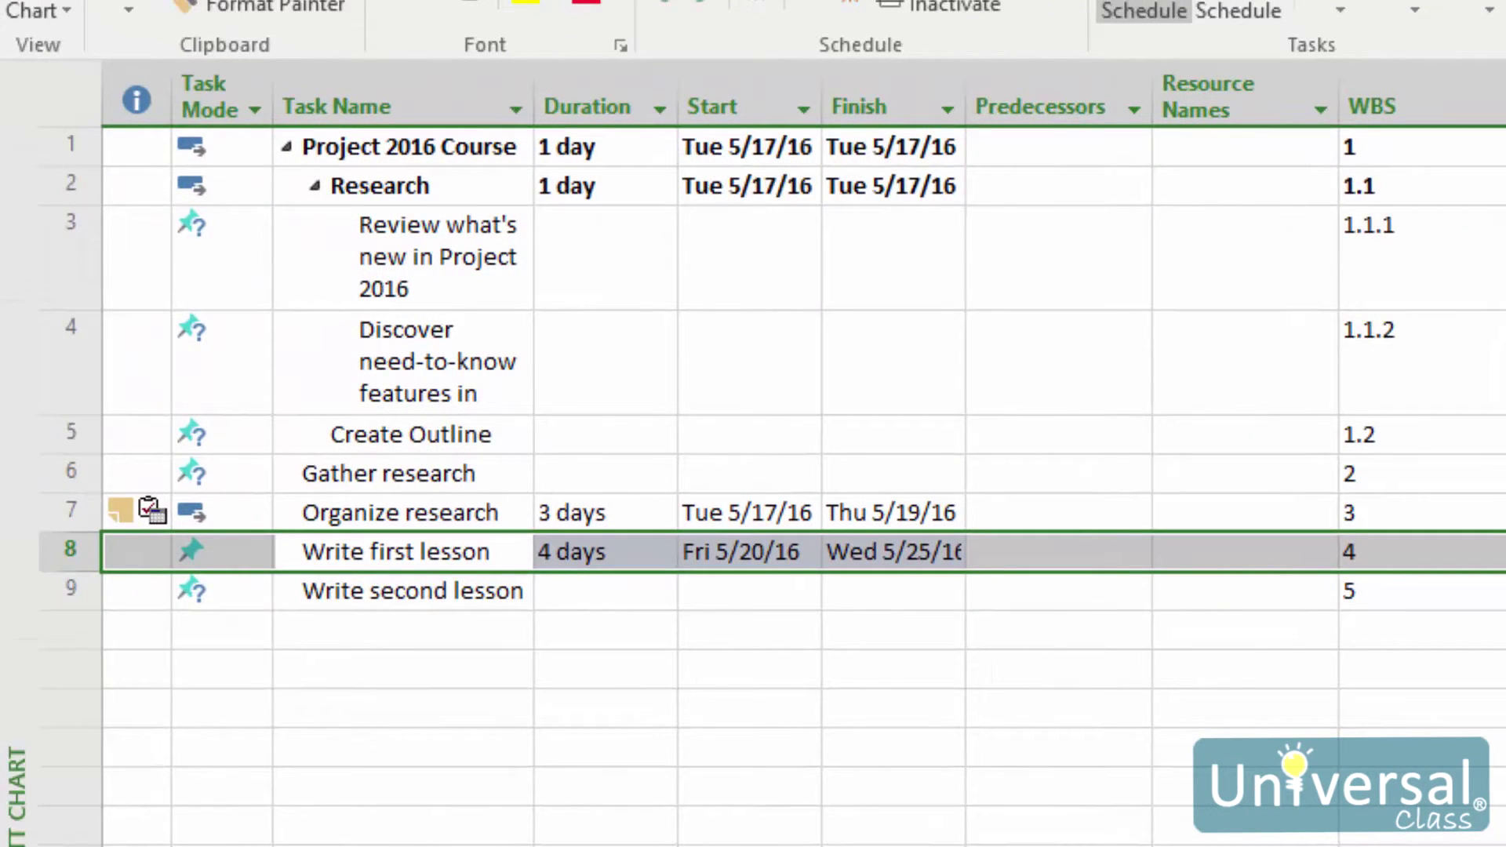
double_click(452, 562)
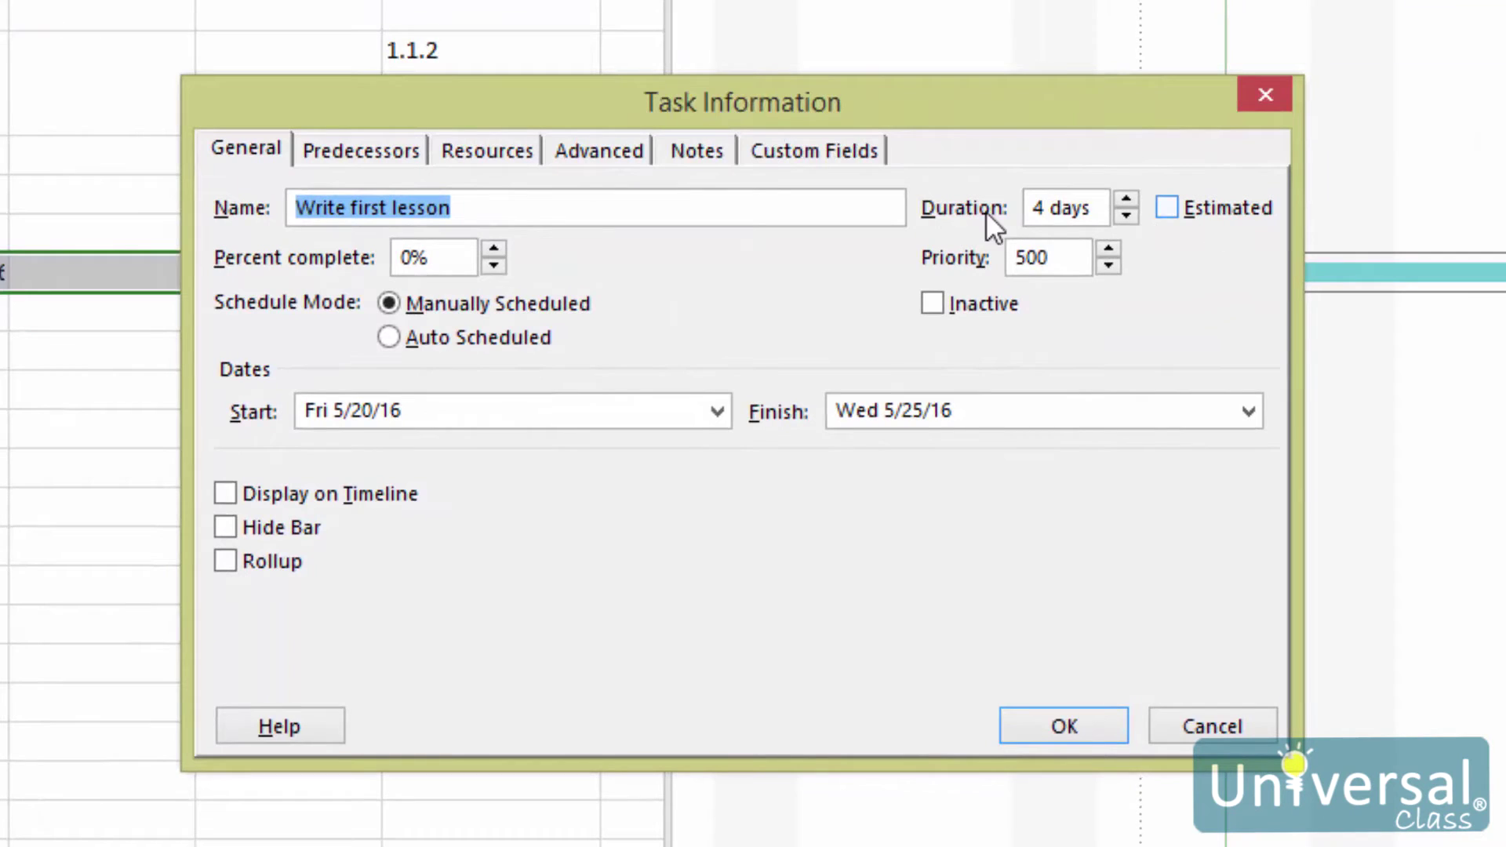
- Mark Write first lesson's 4-day duration as estimated so it reads 4 days?
click(1248, 208)
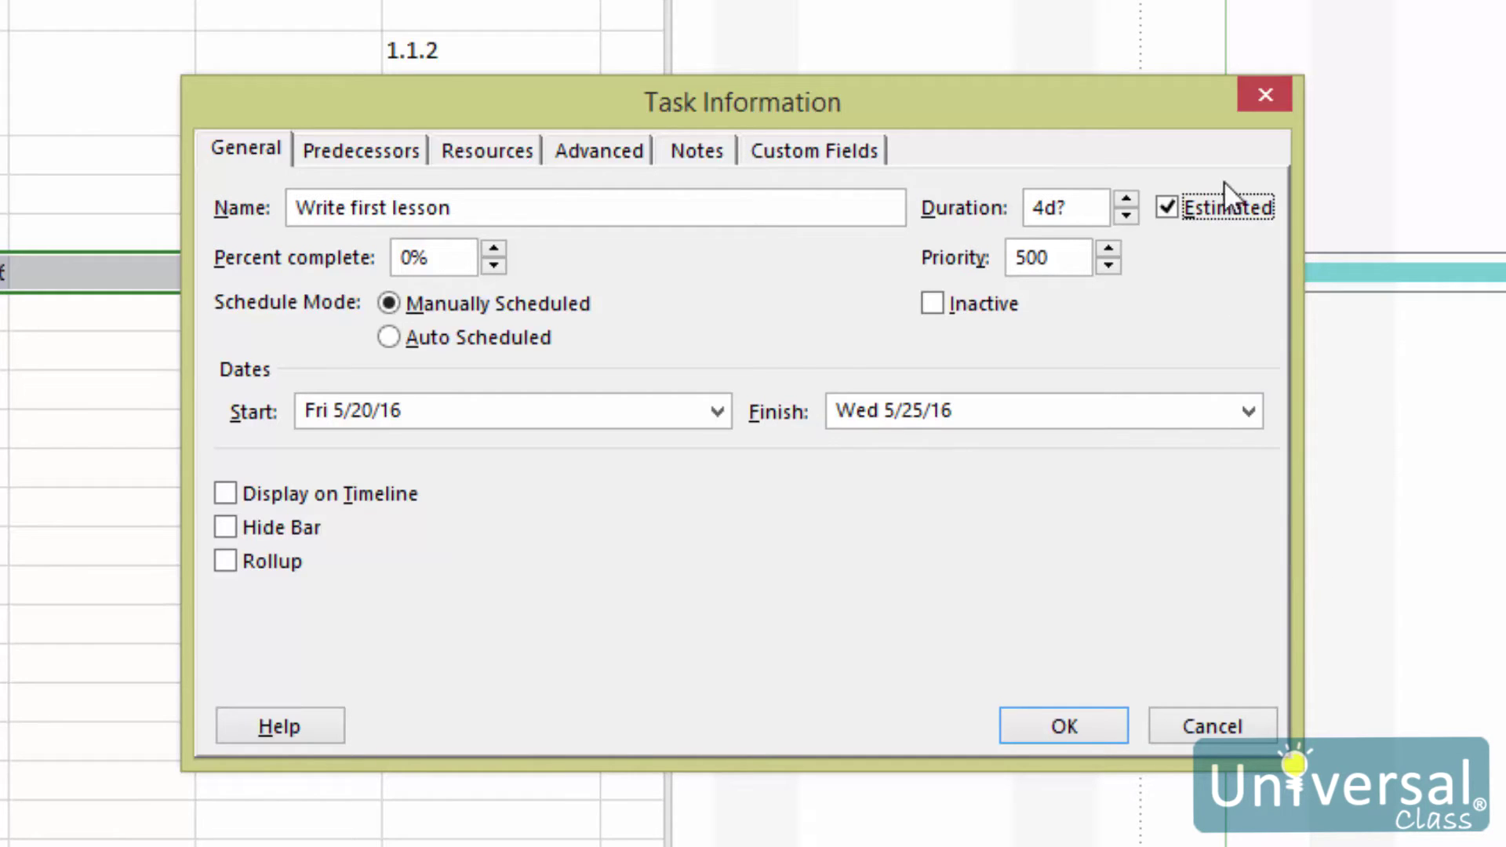
click(1064, 729)
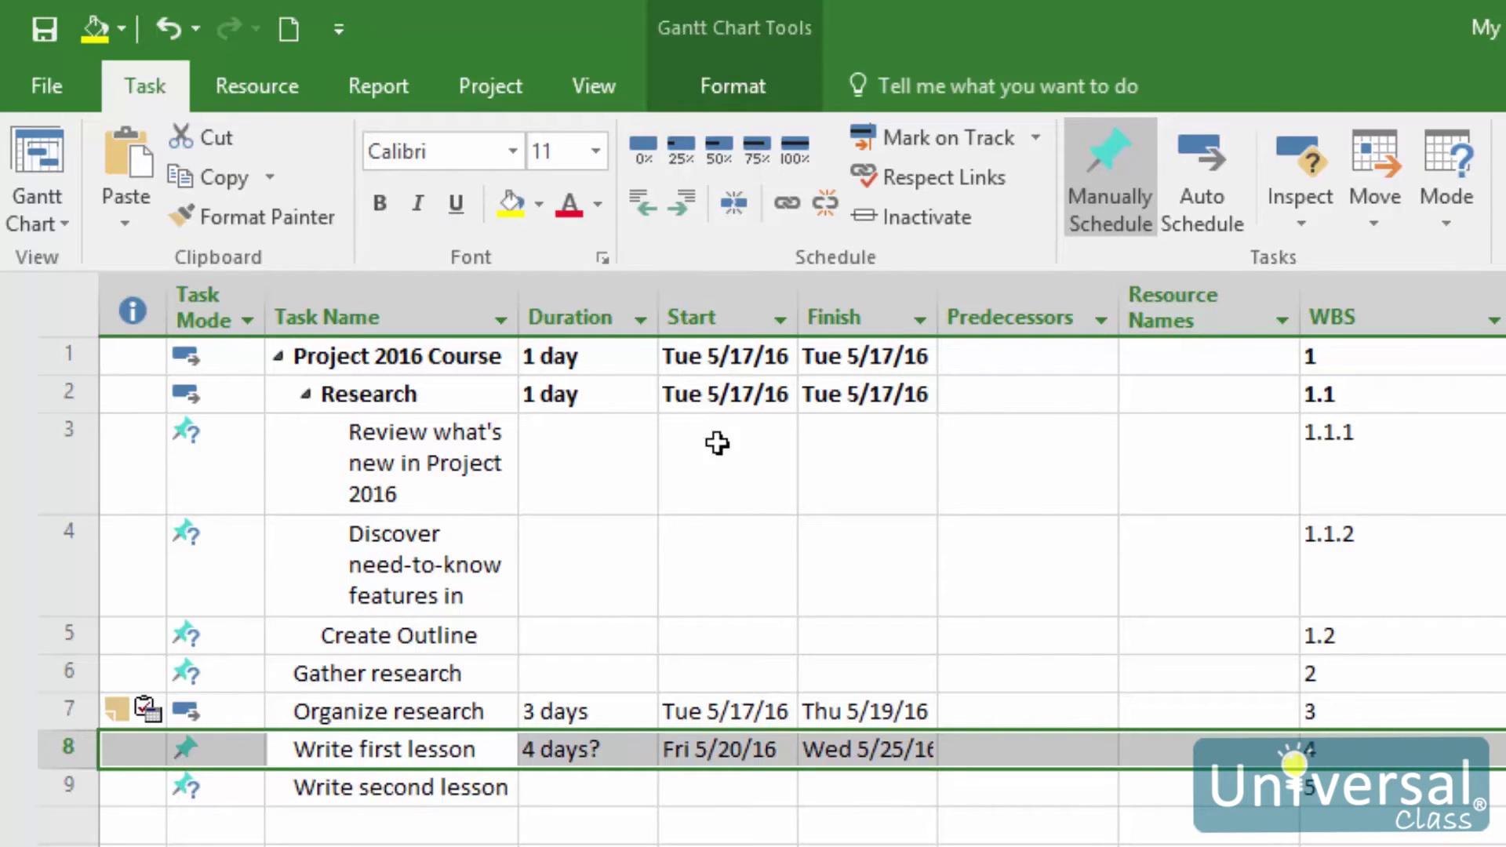
click(590, 312)
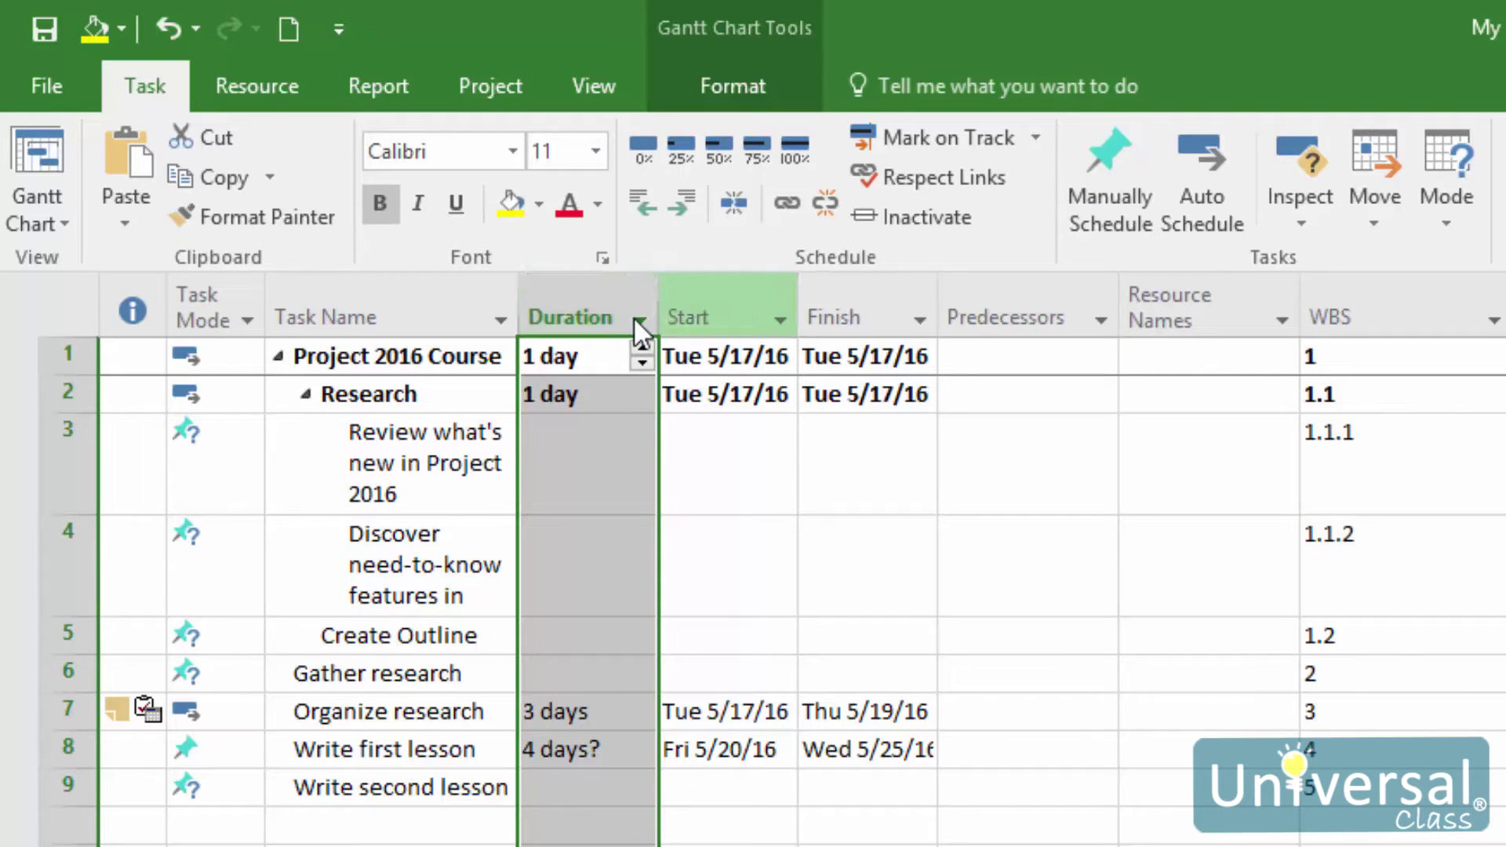
click(640, 320)
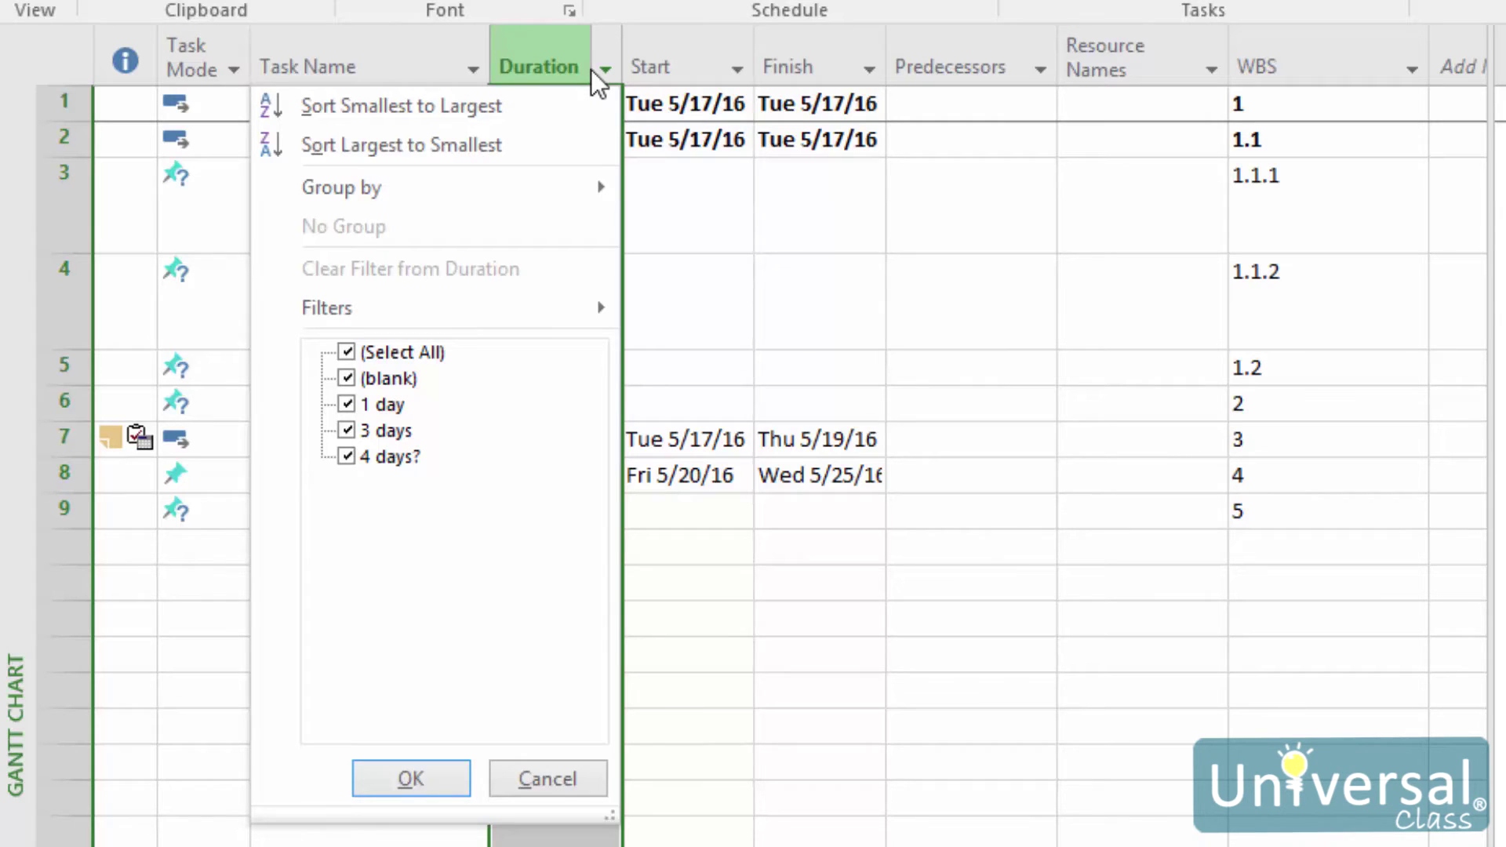
click(401, 353)
click(397, 462)
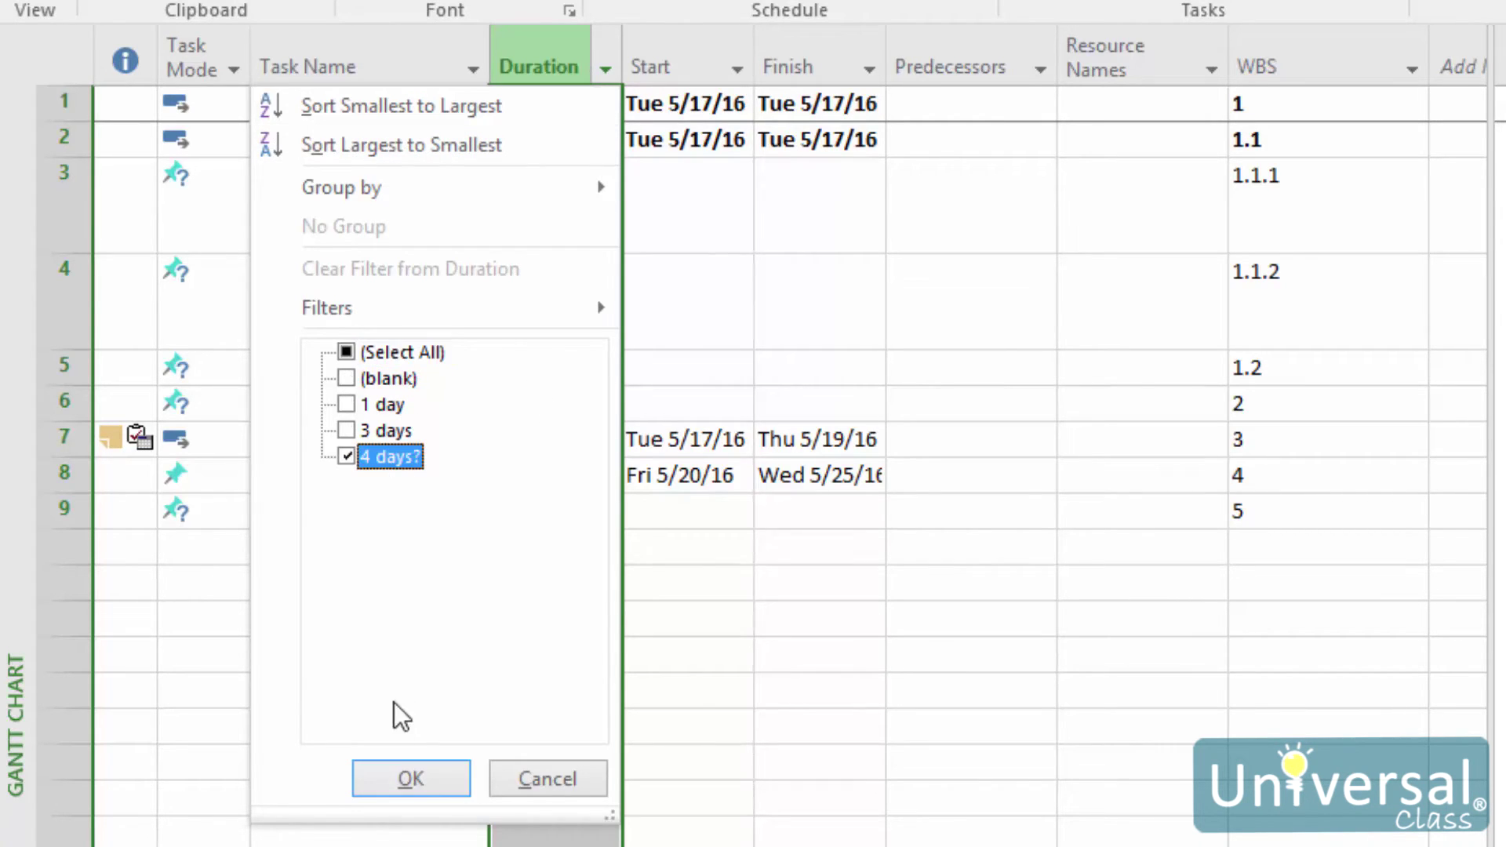
click(406, 780)
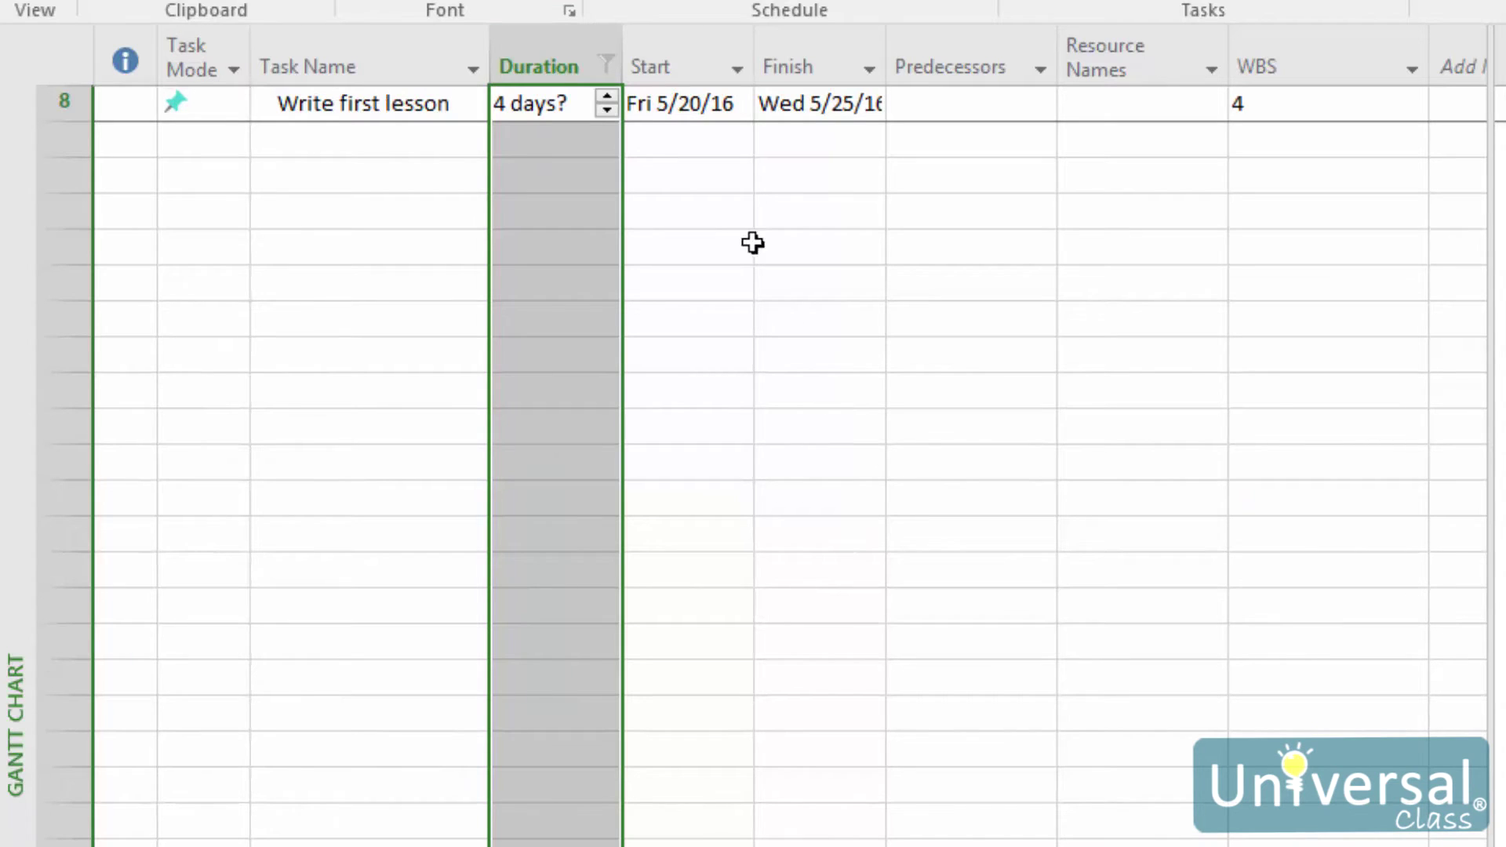
click(609, 66)
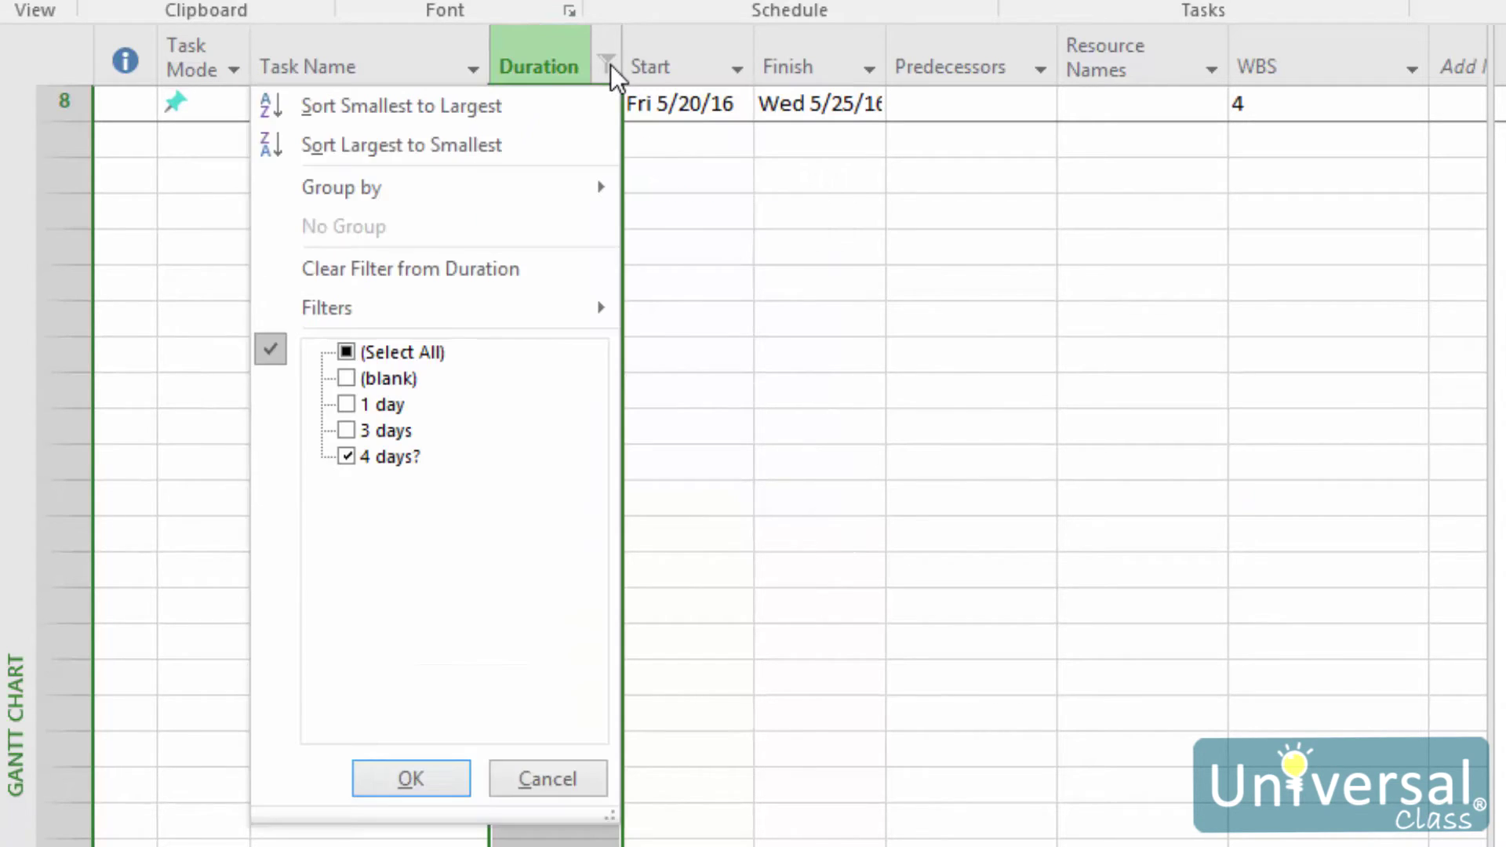
click(511, 279)
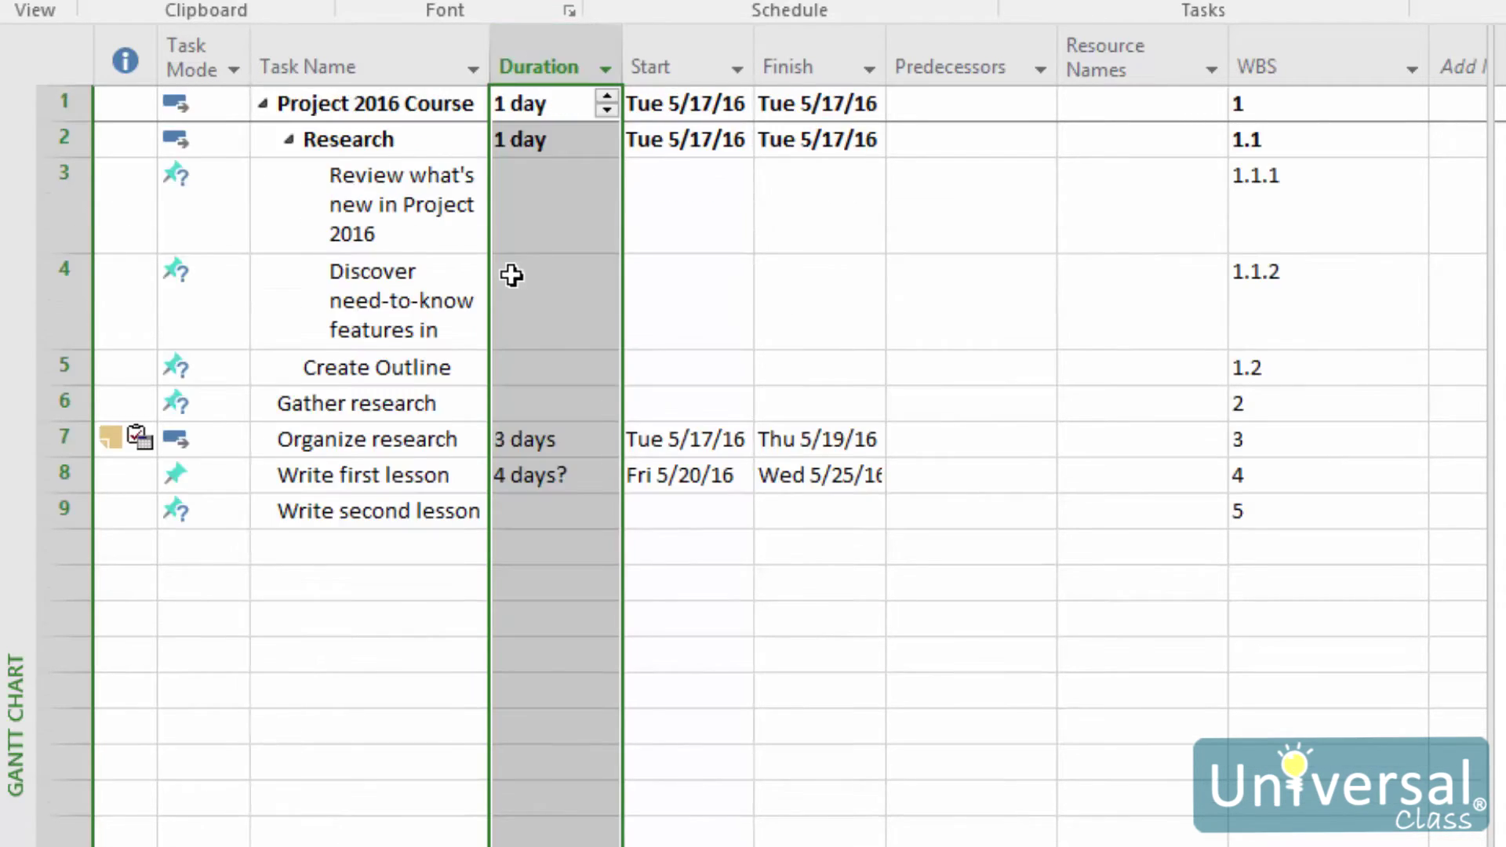
click(544, 298)
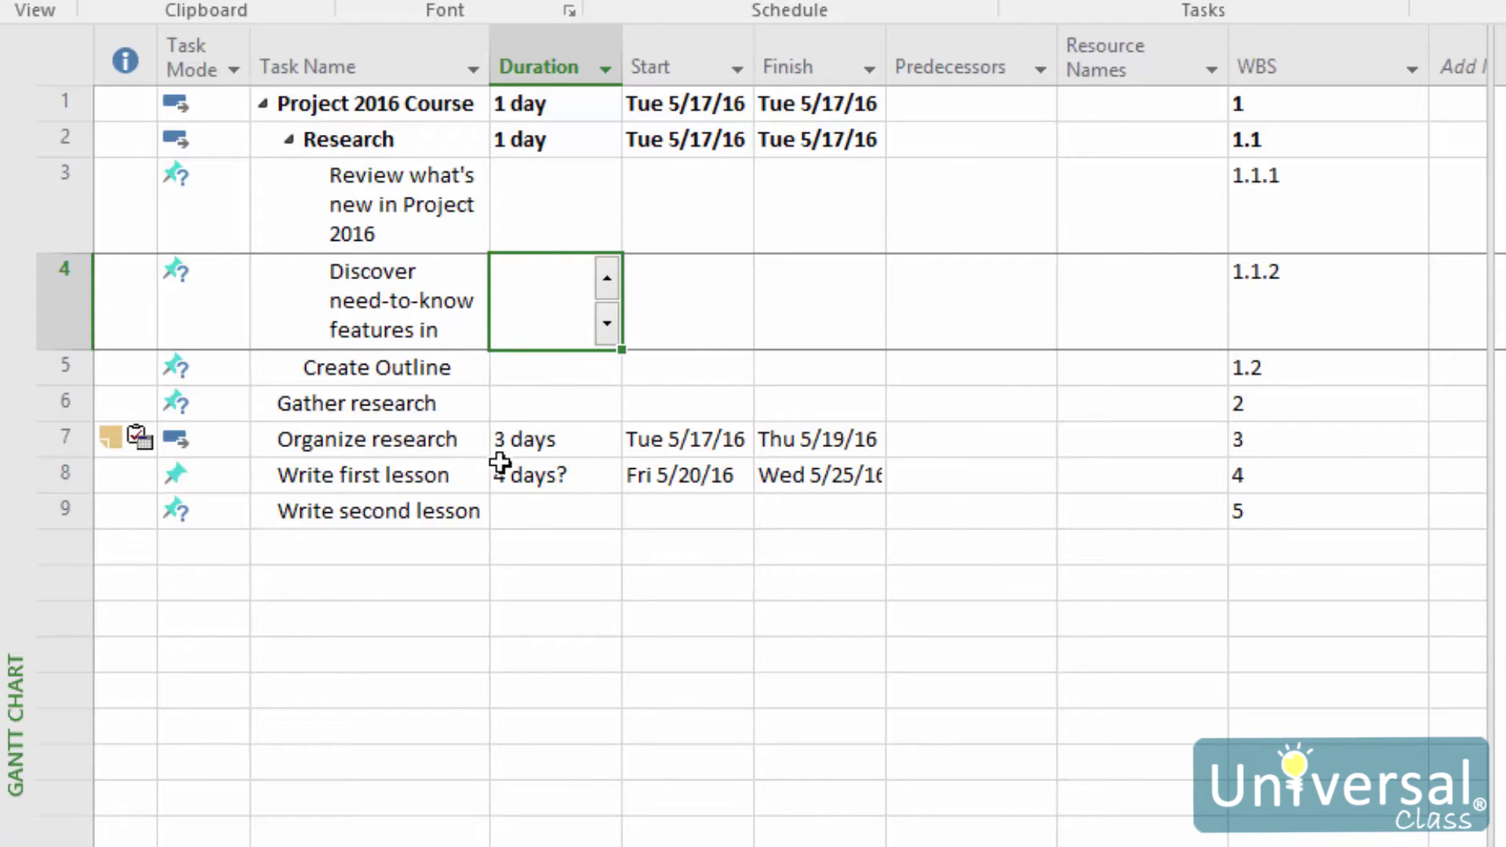
- Give Write second lesson a deadline of Tue 5/31/16 in its advanced task settings
double_click(360, 514)
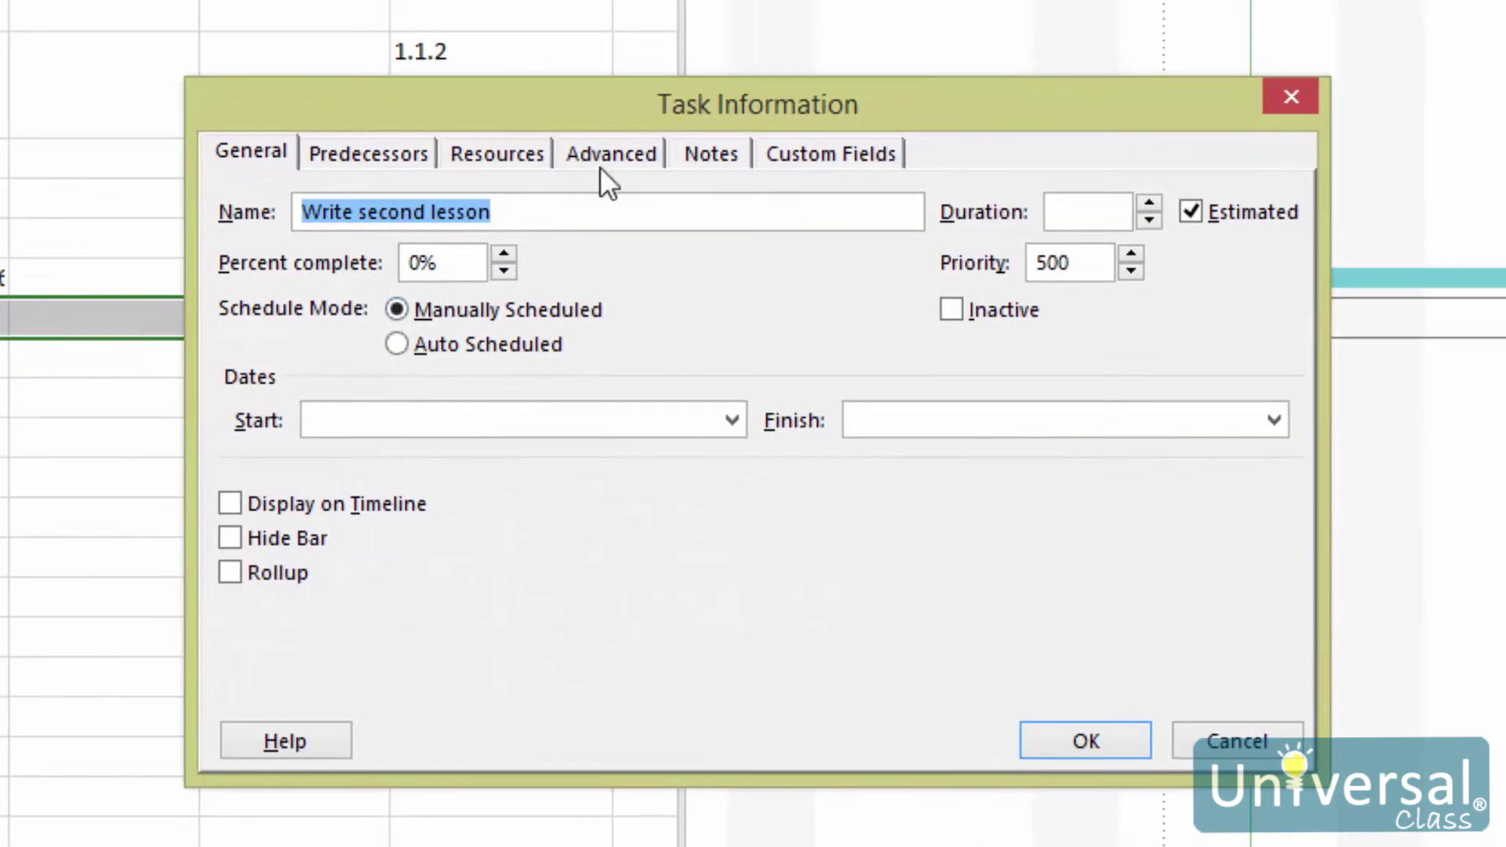
click(628, 153)
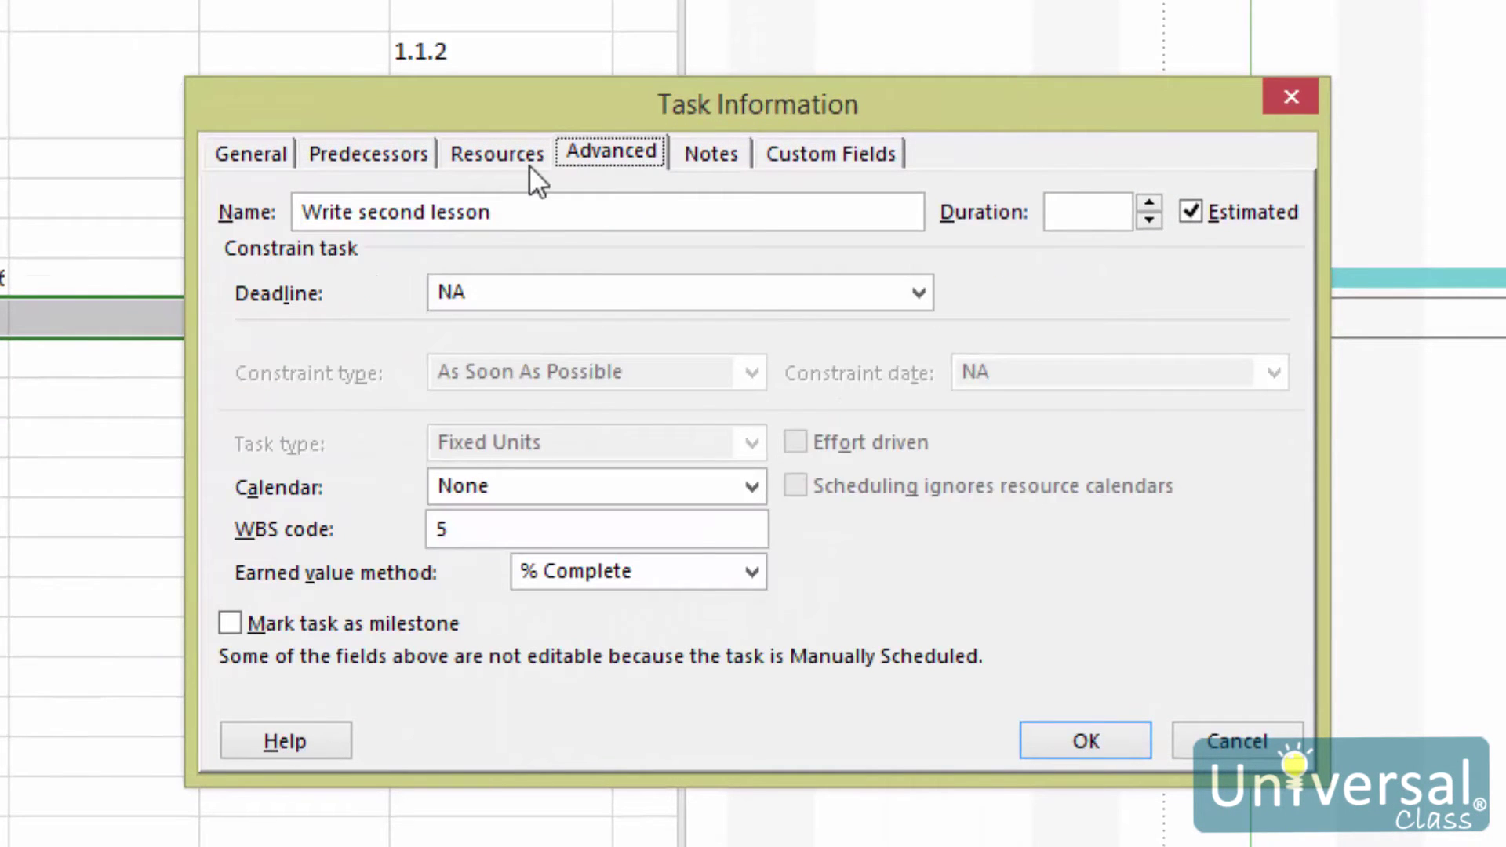
click(923, 295)
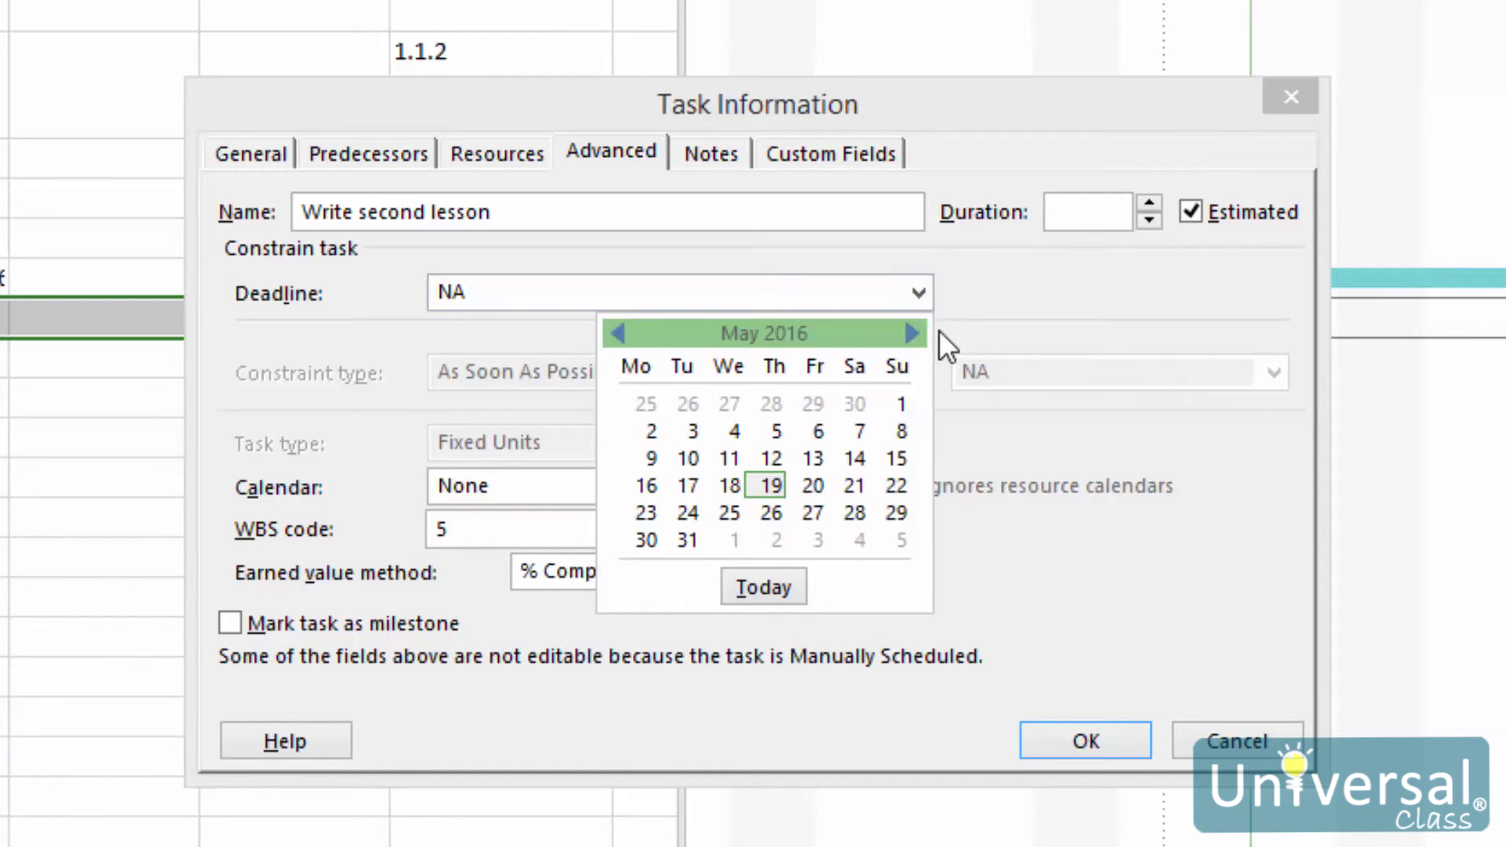
click(687, 539)
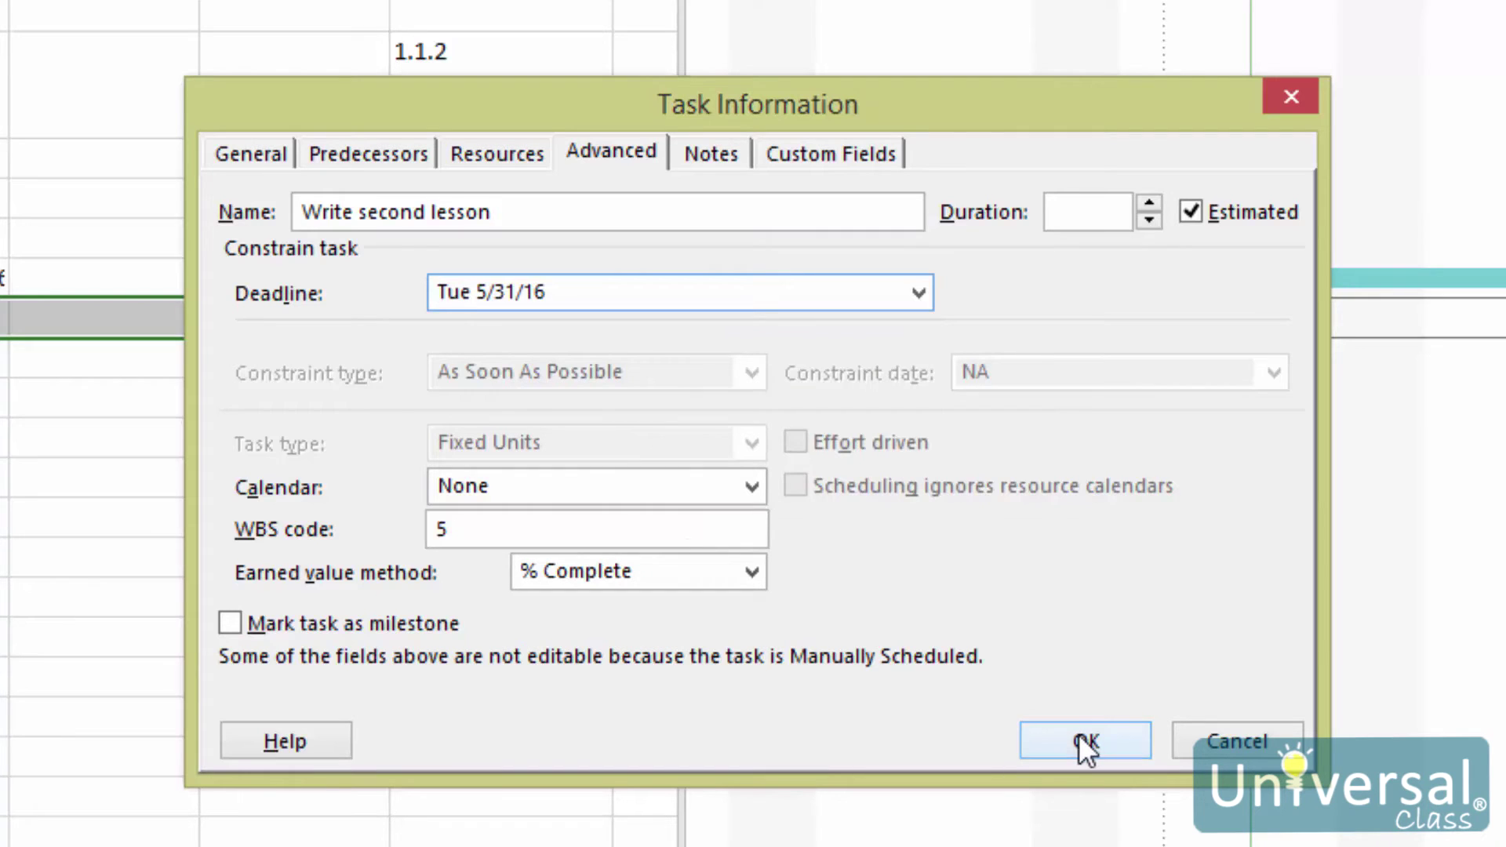
click(1085, 741)
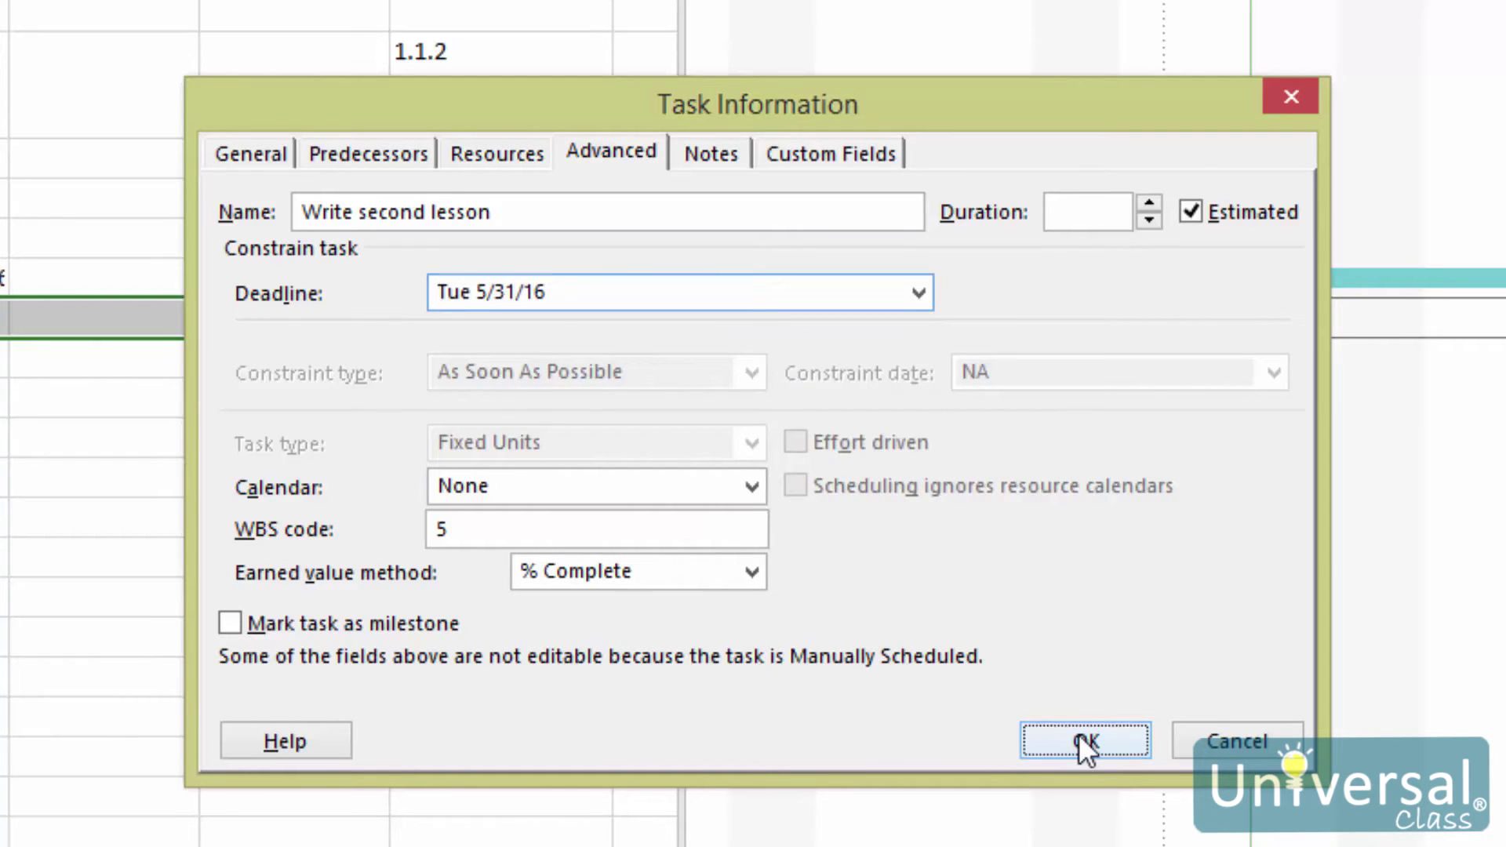